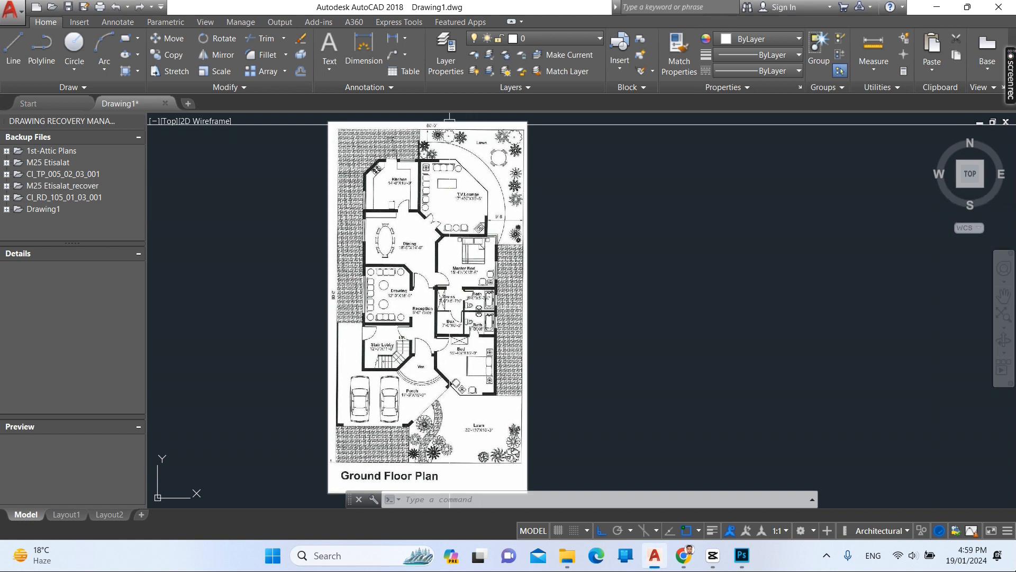
Step: Examine the site drawing, including the plot's width and depth dimensions, the adjoining plots and the street
scroll(484, 220, down, 5)
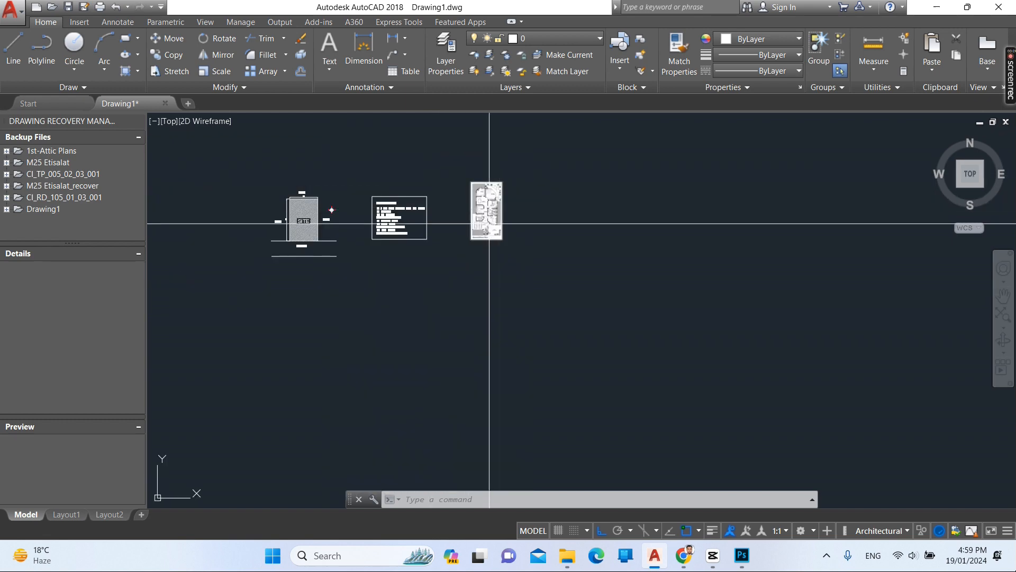
scroll(265, 212, up, 5)
scroll(484, 119, up, 2)
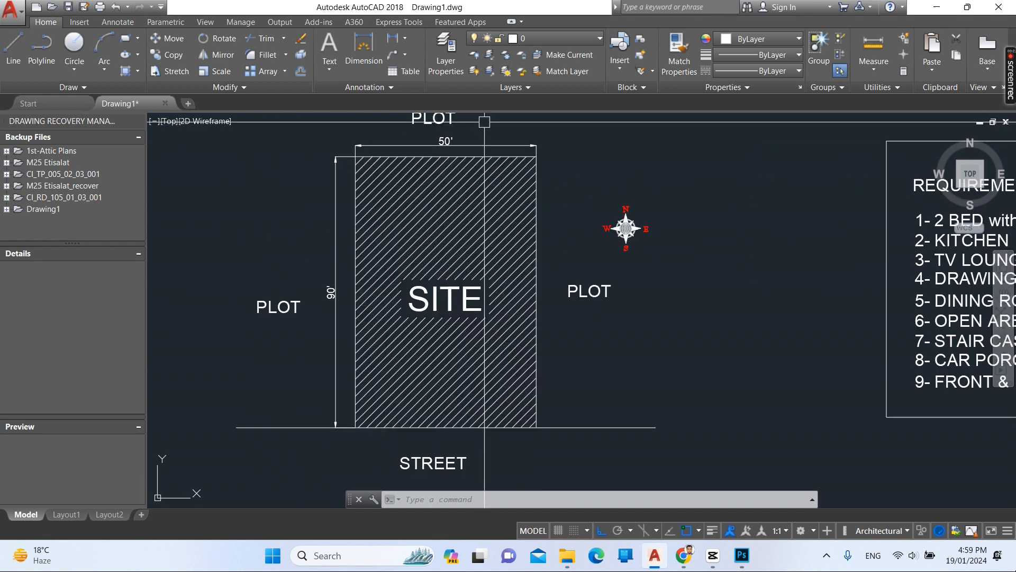
click(335, 310)
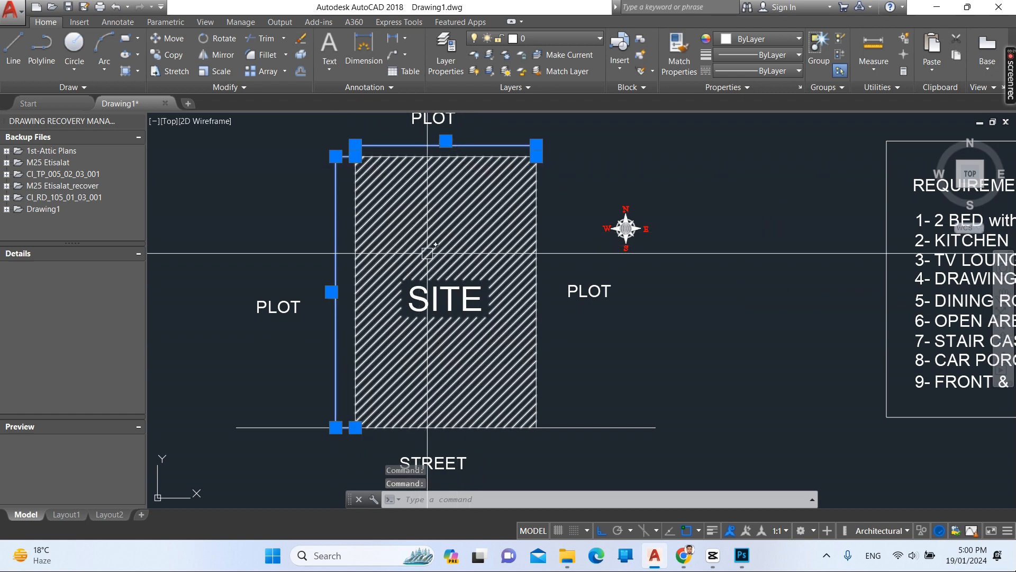
key(Escape)
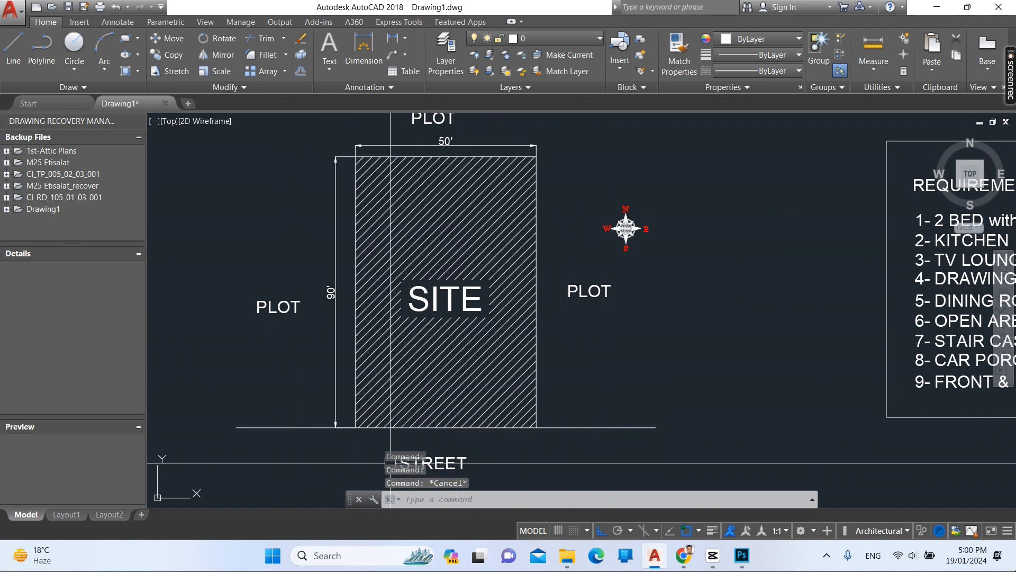
scroll(428, 386, down, 3)
scroll(429, 391, up, 3)
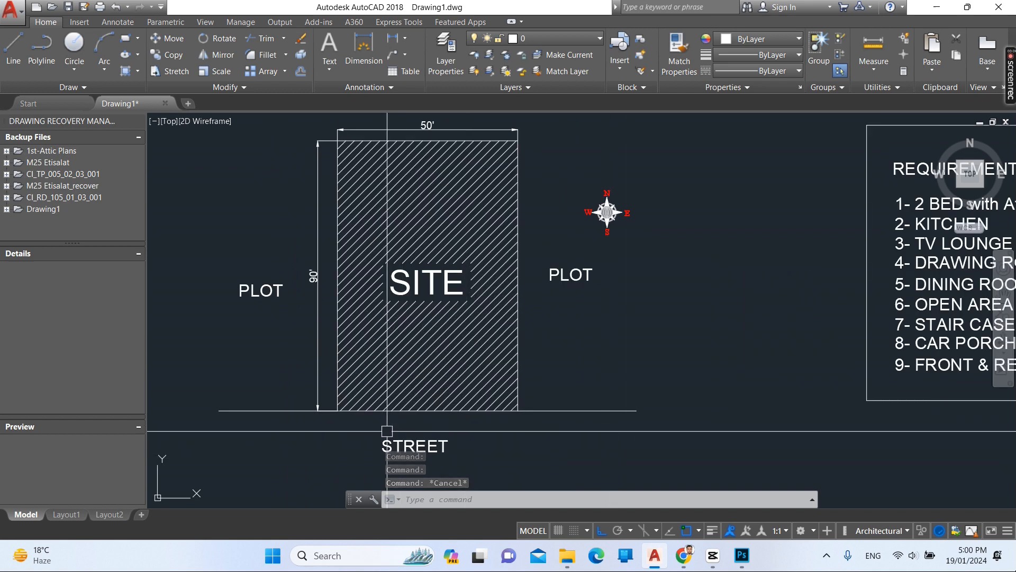
Step: Review the first four items of the requirement list, from the two bedrooms to the drawing room, highlighting lines while reading
scroll(370, 439, down, 2)
scroll(936, 354, up, 4)
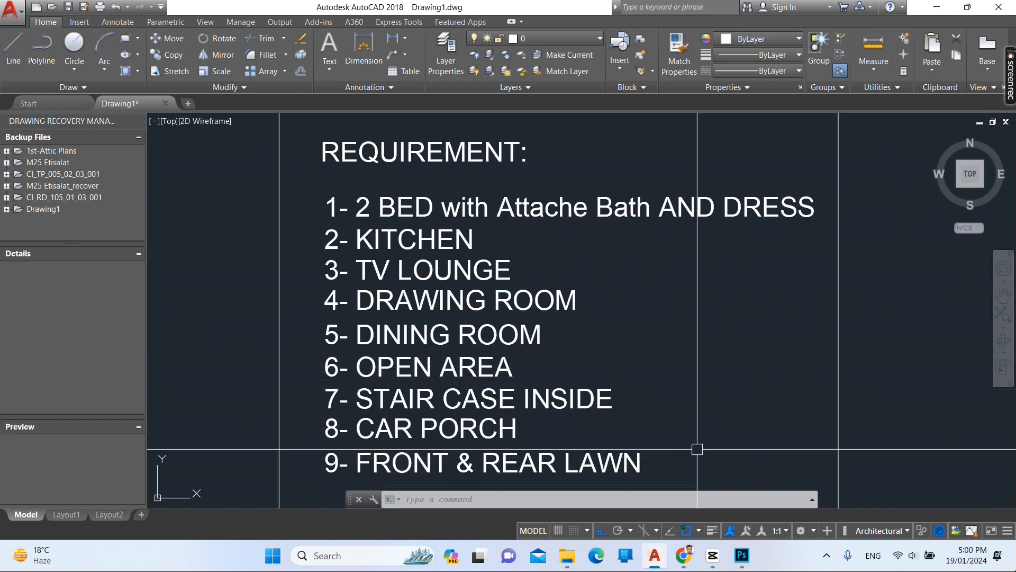
click(673, 295)
click(627, 212)
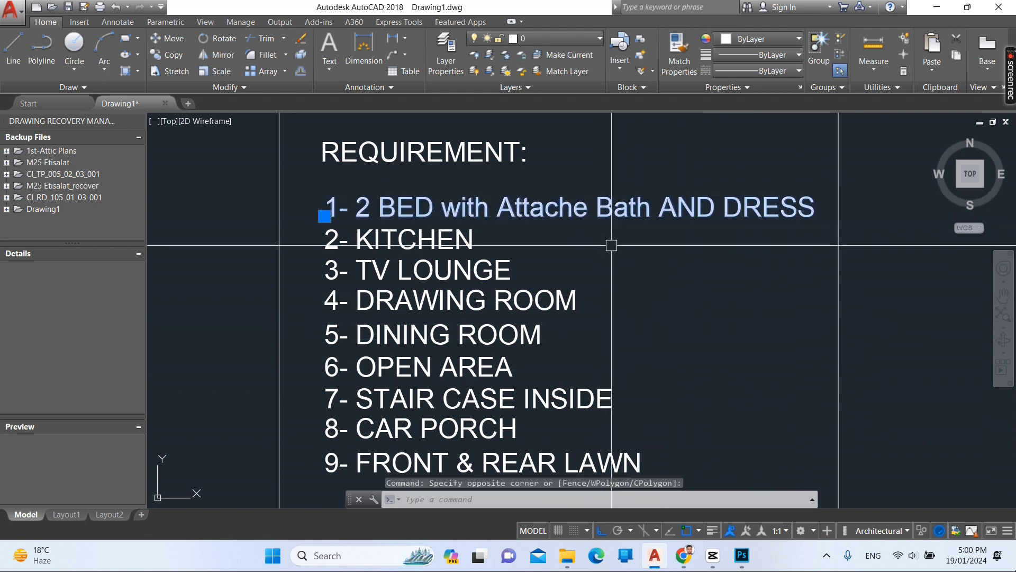
key(Escape)
click(442, 244)
key(Escape)
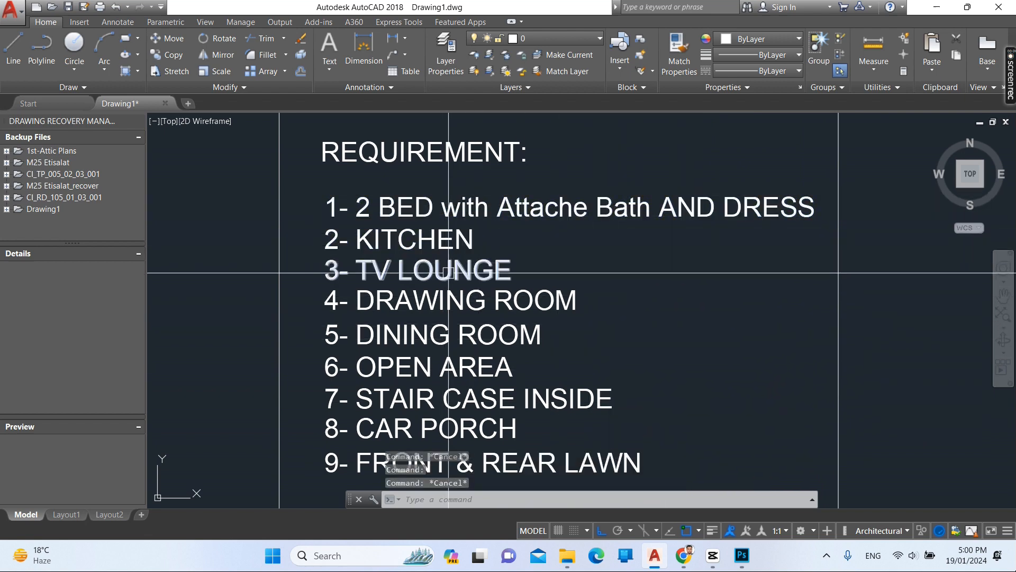
click(450, 273)
key(Escape)
click(458, 313)
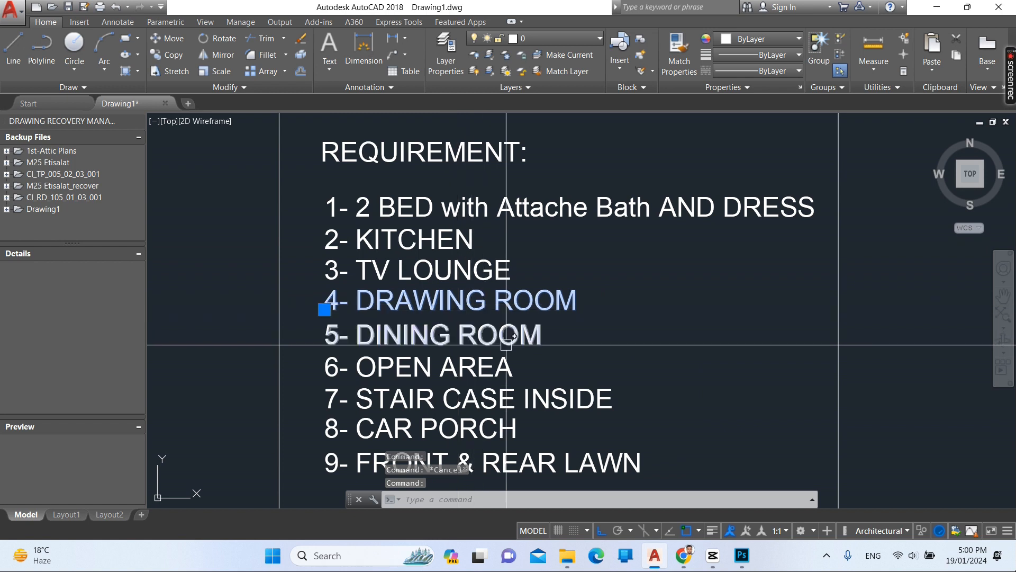
key(Escape)
Step: Review the remaining requirement items, from the dining room to the front and rear lawn, highlighting each line in turn
click(494, 347)
key(Escape)
click(494, 367)
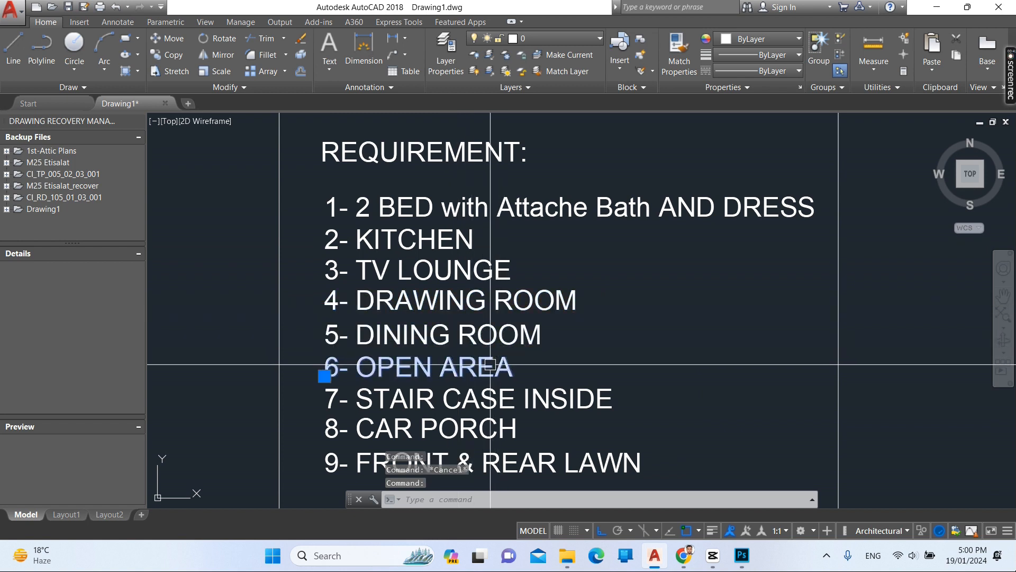
key(Escape)
click(496, 400)
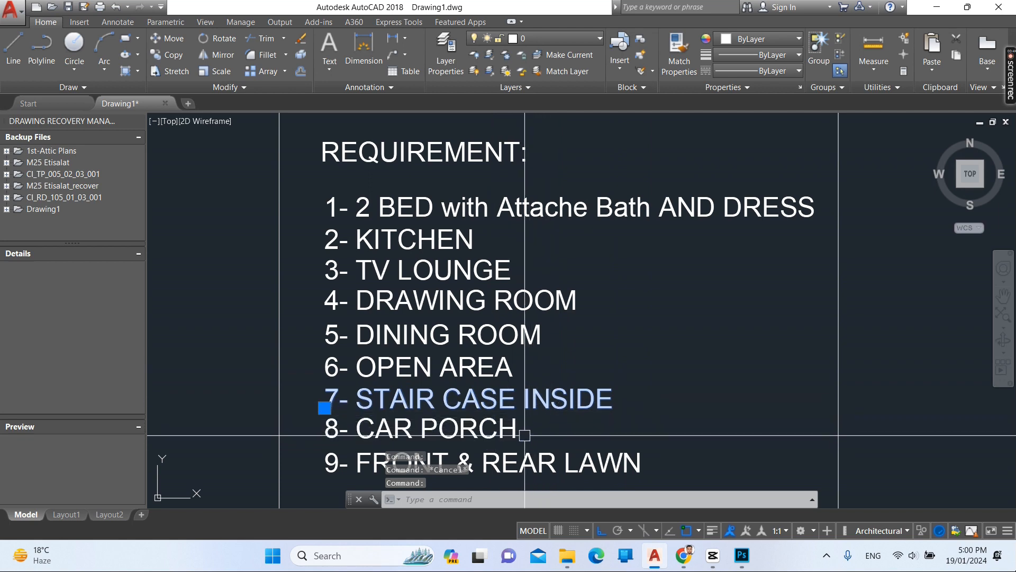
key(Escape)
click(489, 427)
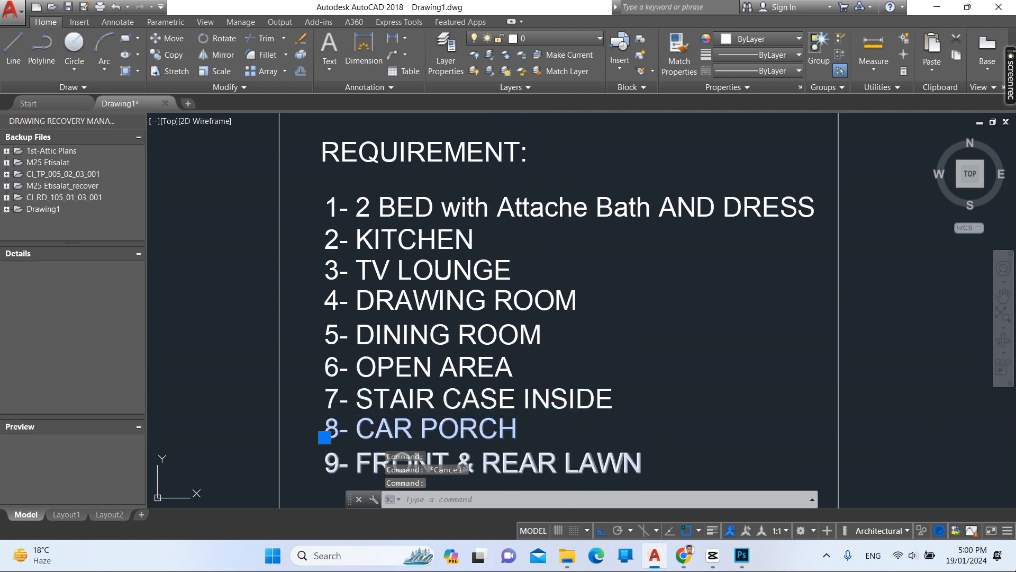
key(Escape)
scroll(583, 432, down, 2)
click(592, 465)
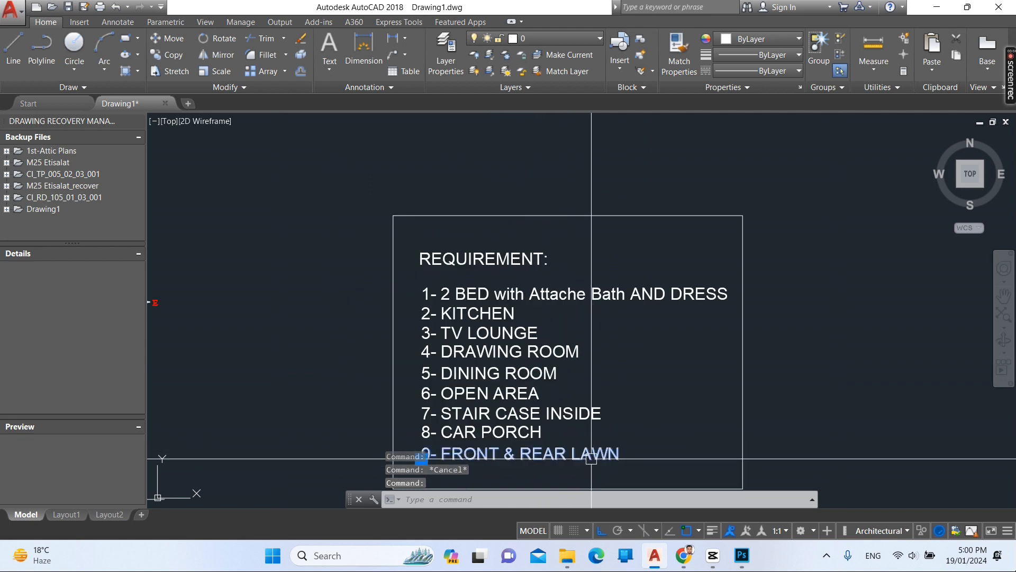
Step: Examine the car porch, front lawn and curved planted walkway at the front of the ground floor plan
scroll(440, 363, down, 2)
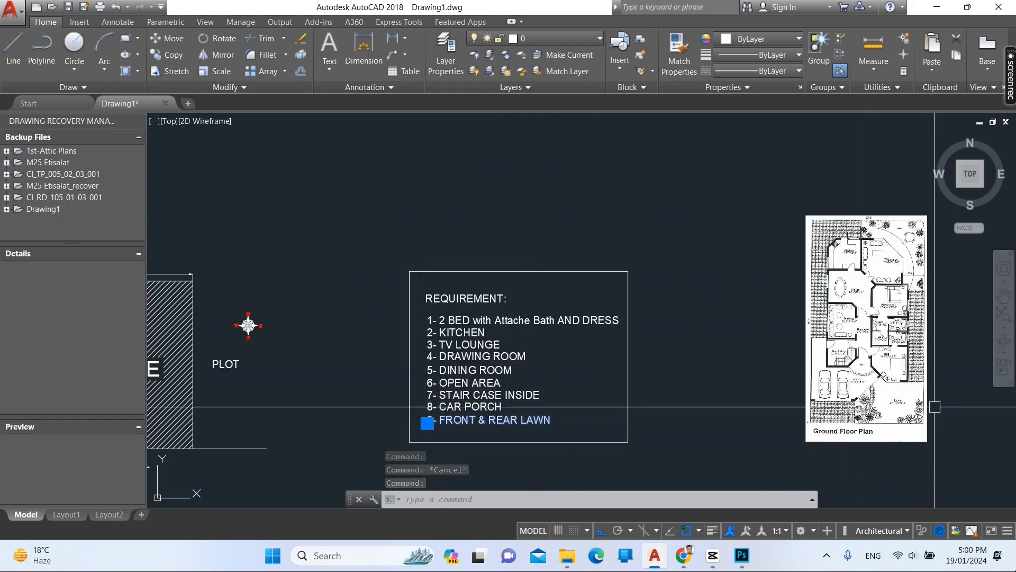
scroll(935, 418, up, 4)
scroll(907, 423, up, 4)
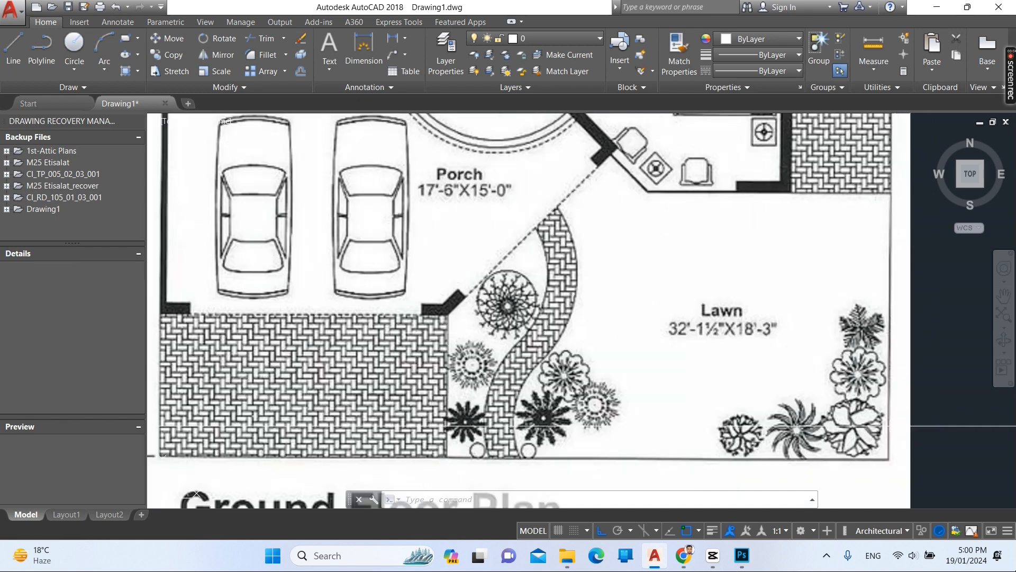
text(p)
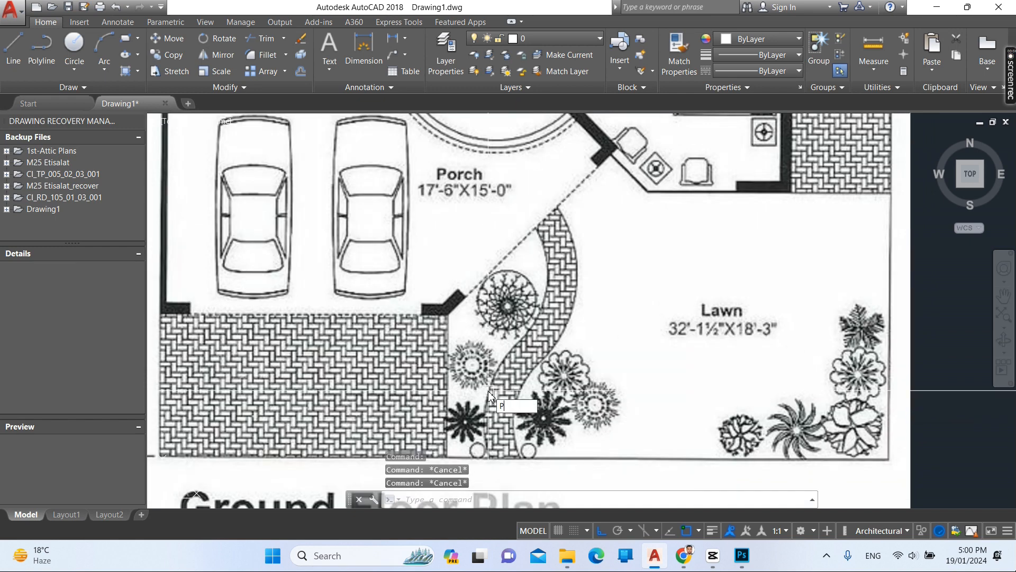
key(Return)
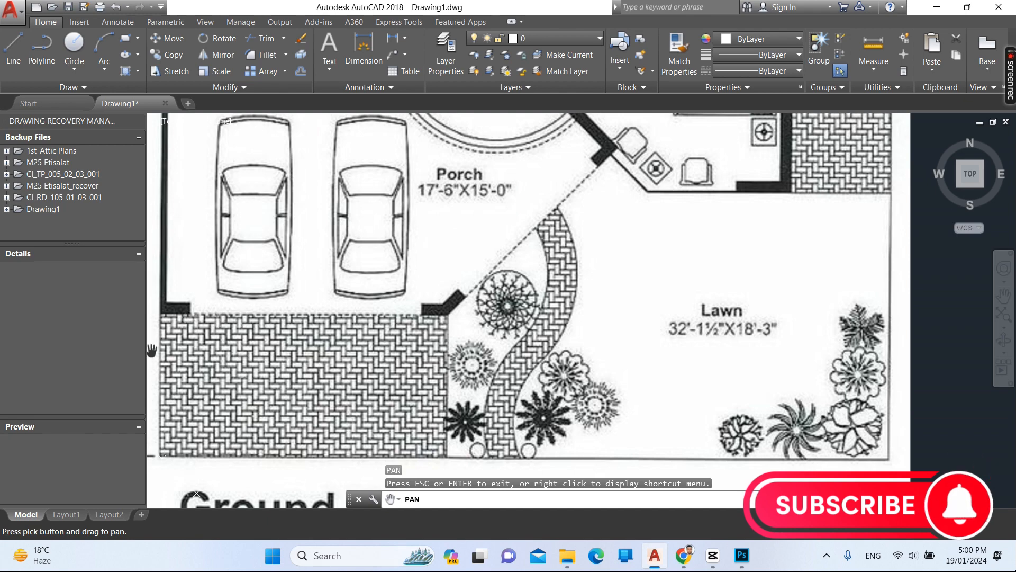
drag(304, 229, 322, 380)
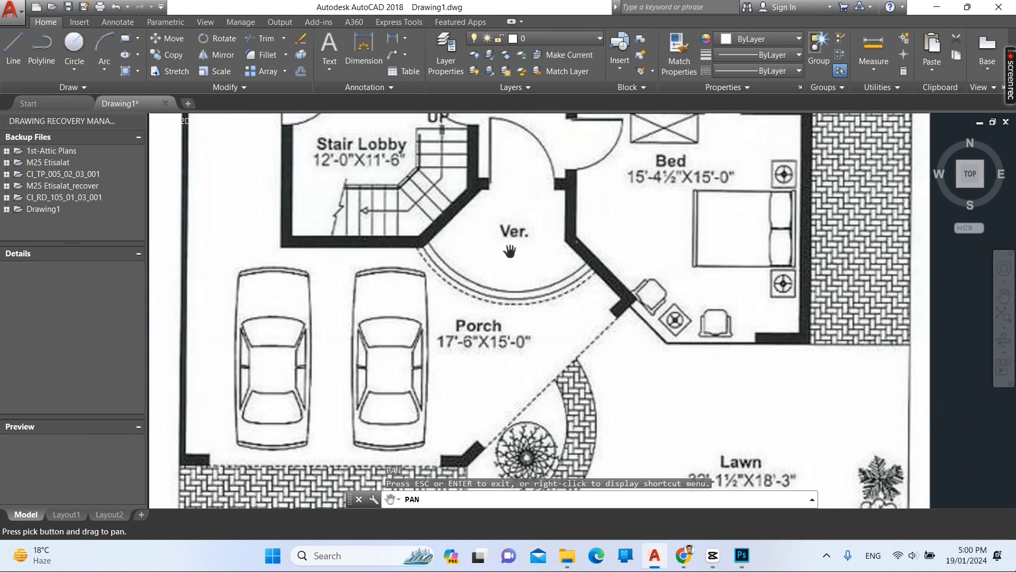
drag(577, 362, 589, 328)
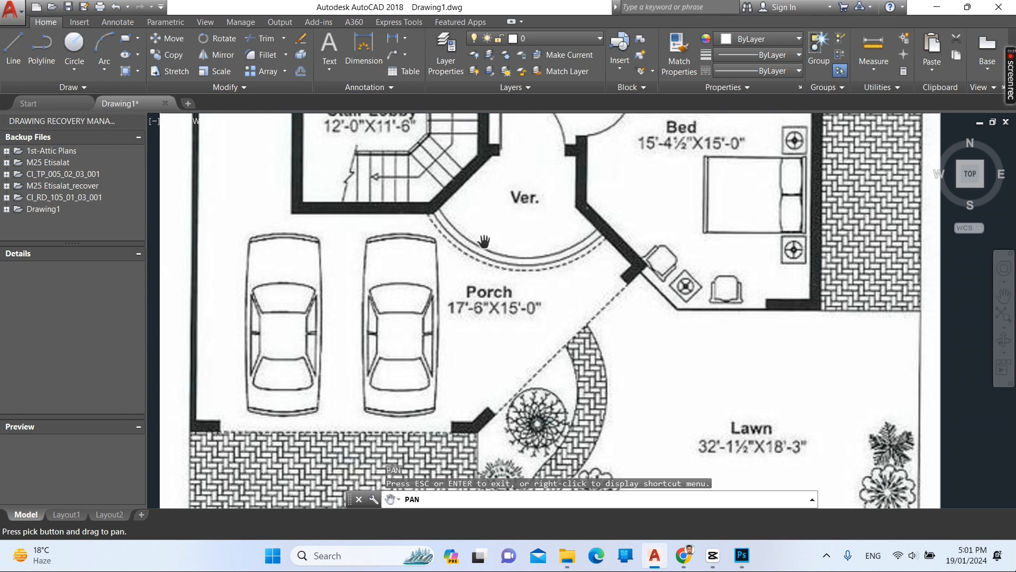
scroll(541, 258, down, 2)
scroll(676, 390, up, 2)
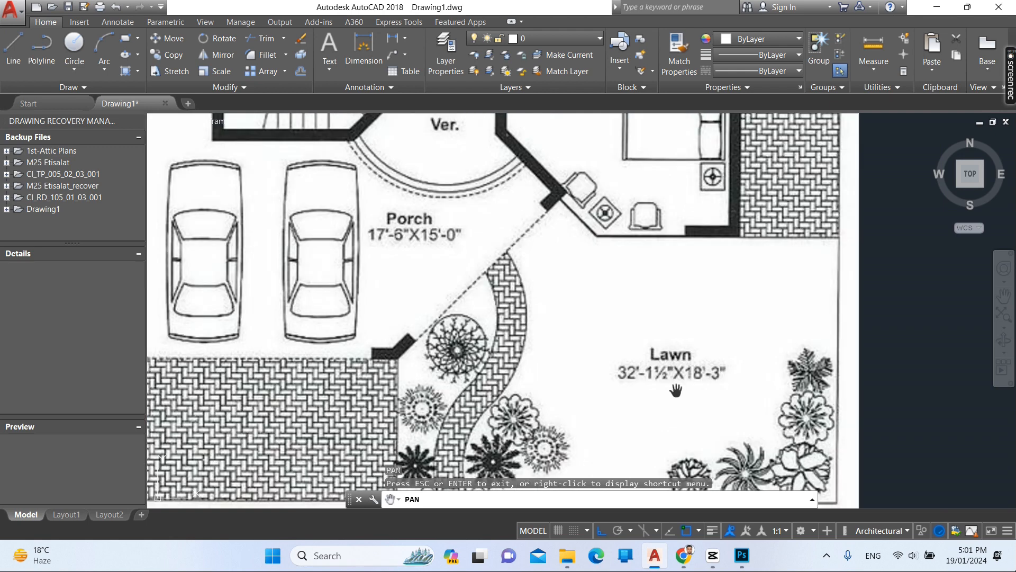
mouse_move(748, 413)
mouse_down()
mouse_move(704, 373)
mouse_move(689, 321)
mouse_up()
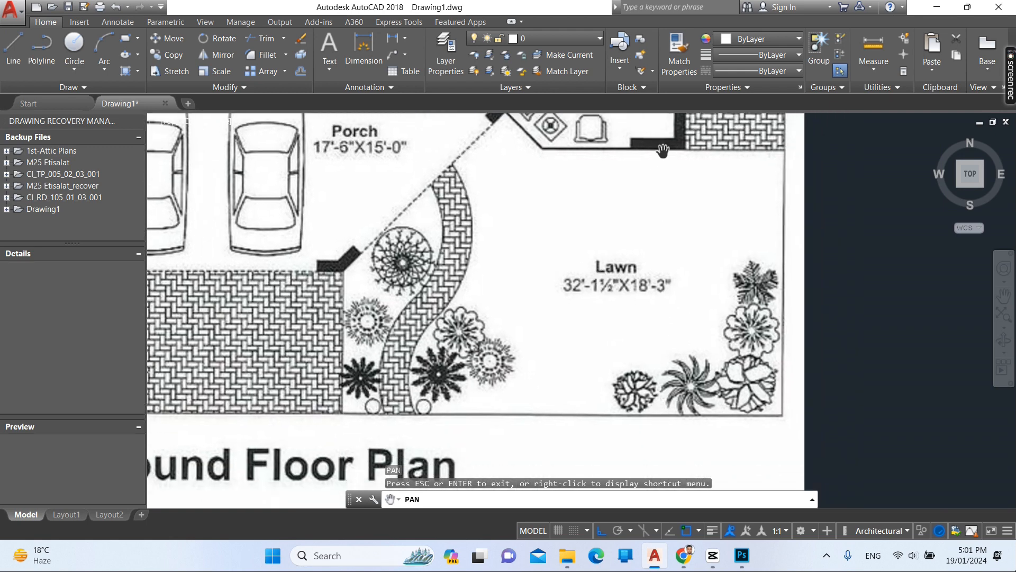
drag(464, 219, 509, 270)
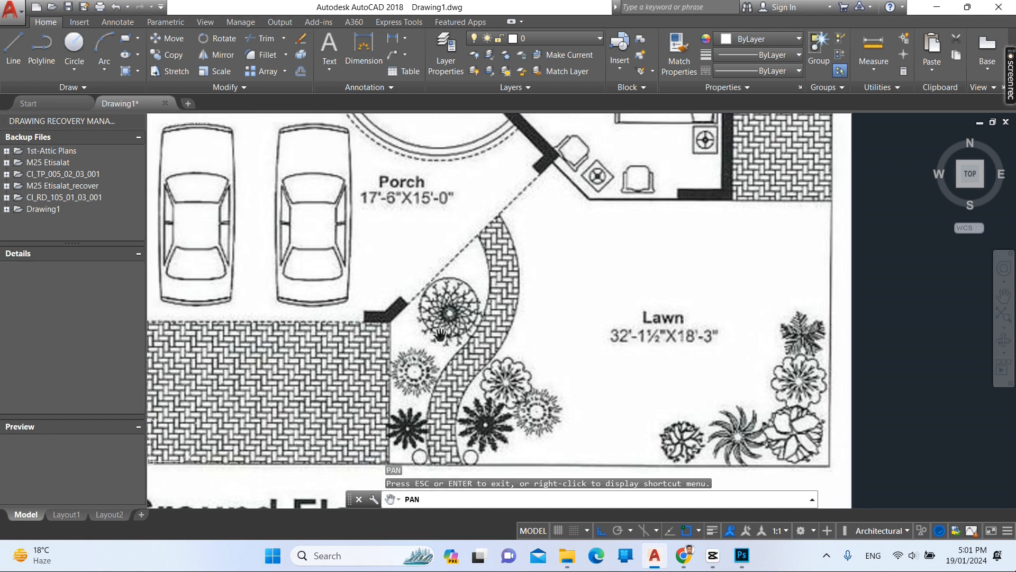
drag(435, 402, 428, 403)
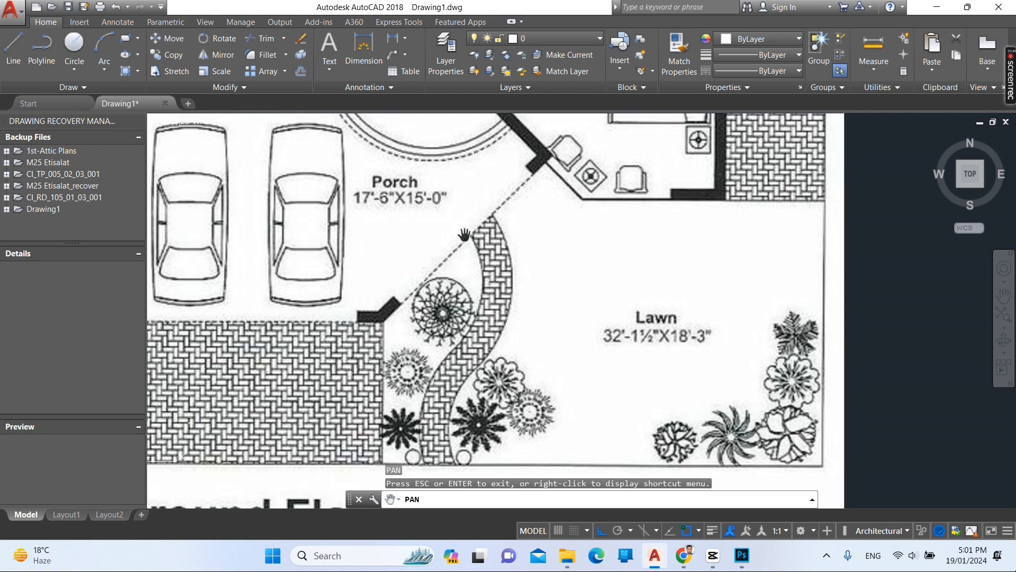
scroll(791, 312, down, 2)
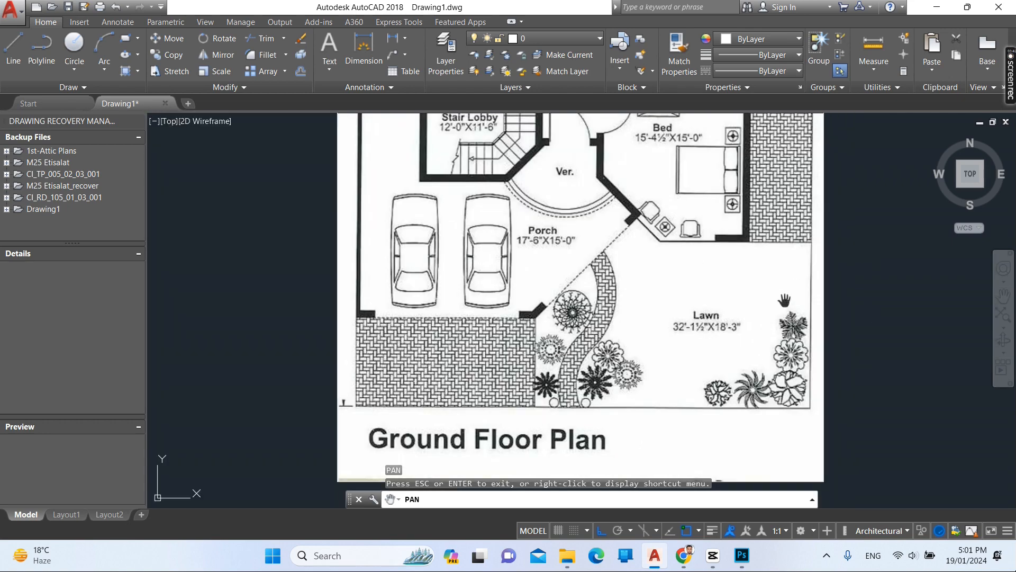
Step: Examine the stair lobby, the verandah and the entrance doors on the ground floor plan
mouse_move(567, 181)
mouse_down()
mouse_move(570, 325)
mouse_move(551, 386)
mouse_move(556, 403)
mouse_up()
scroll(565, 283, up, 3)
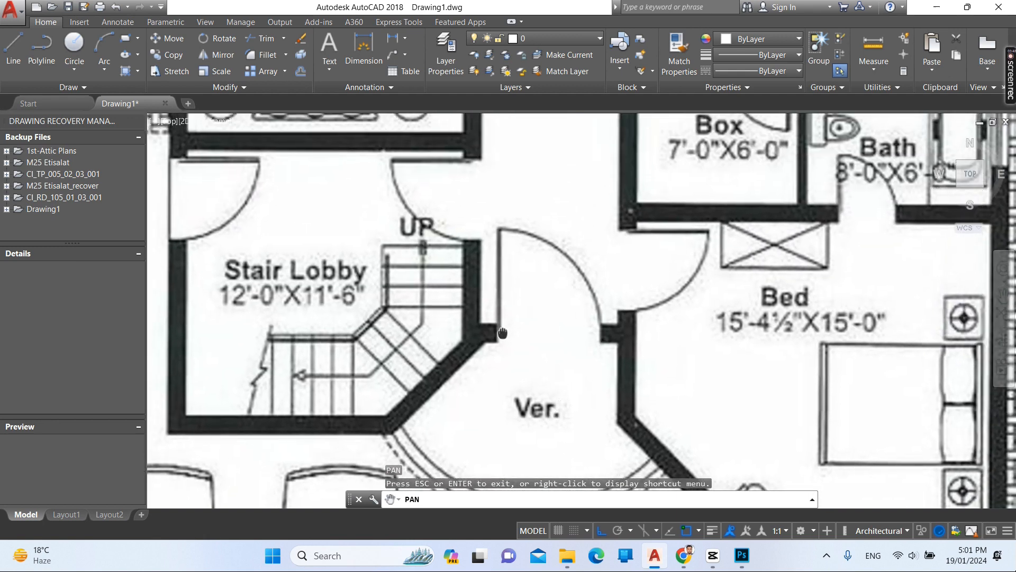
drag(502, 332, 503, 365)
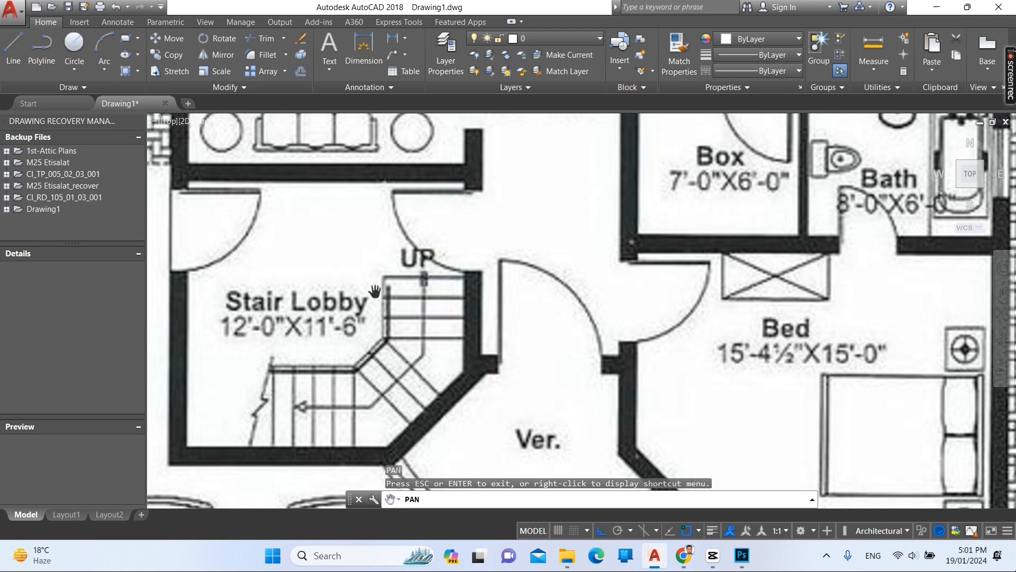
scroll(361, 295, down, 3)
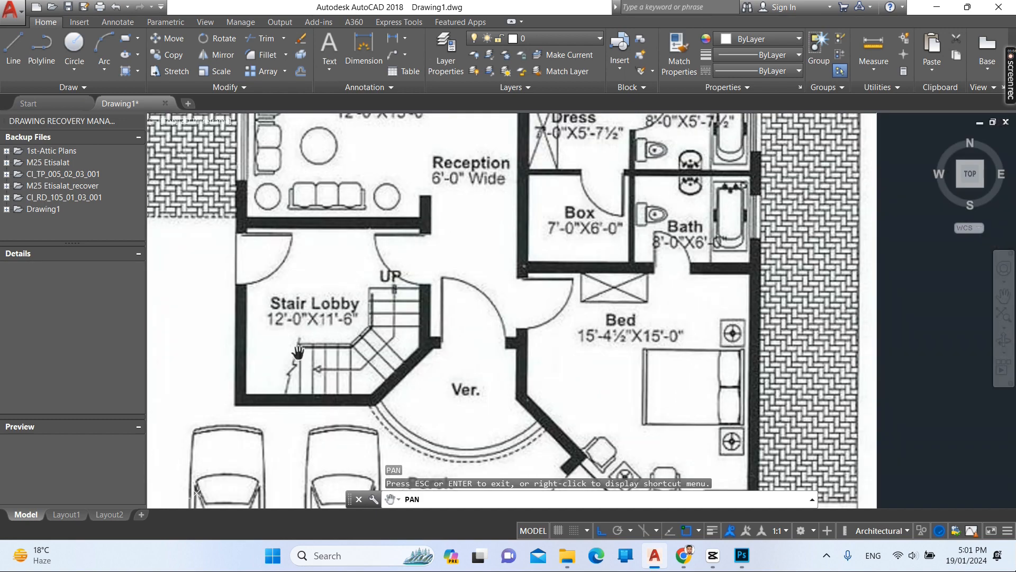
drag(319, 468, 410, 369)
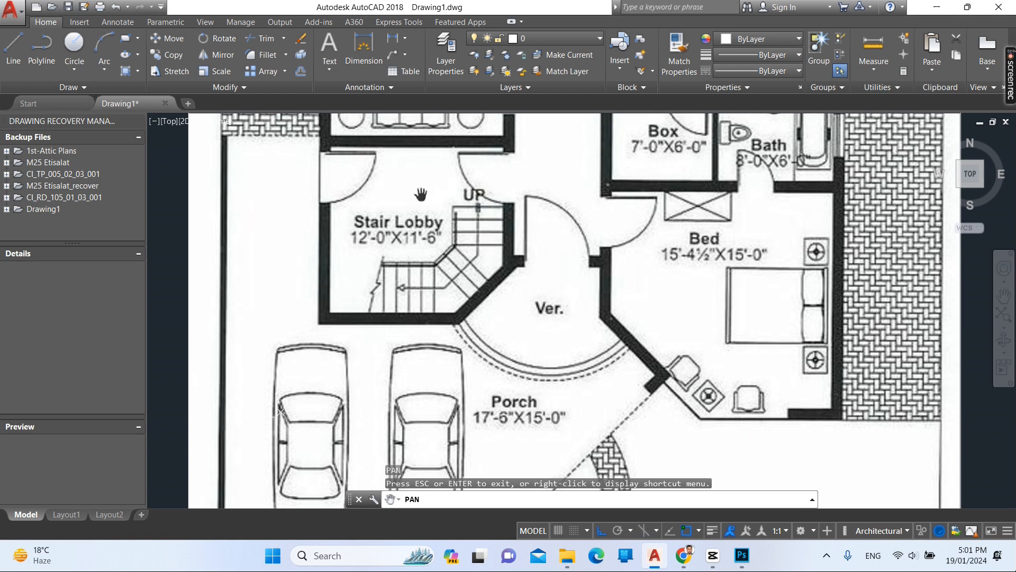
drag(508, 279, 424, 385)
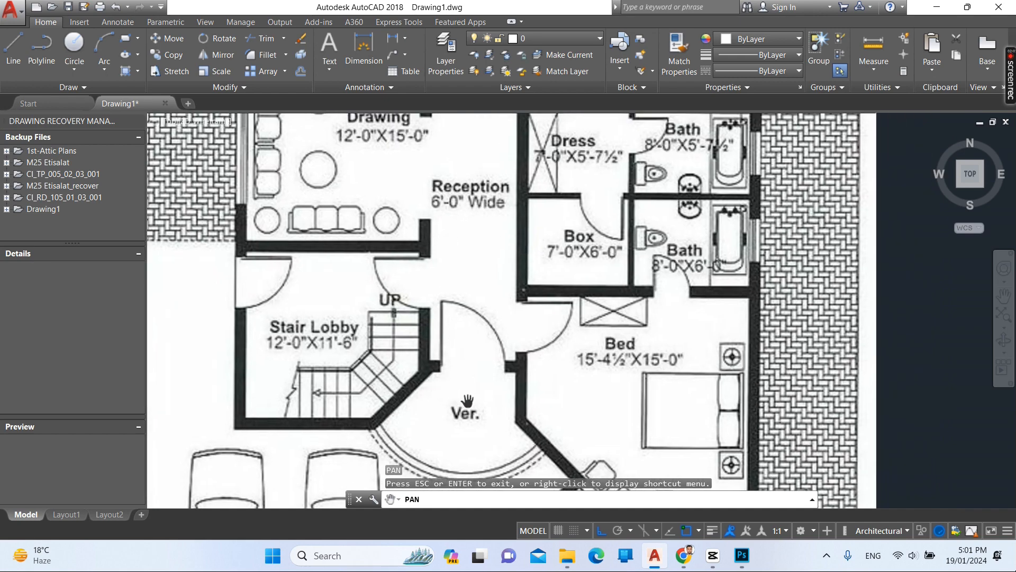
drag(467, 401, 464, 351)
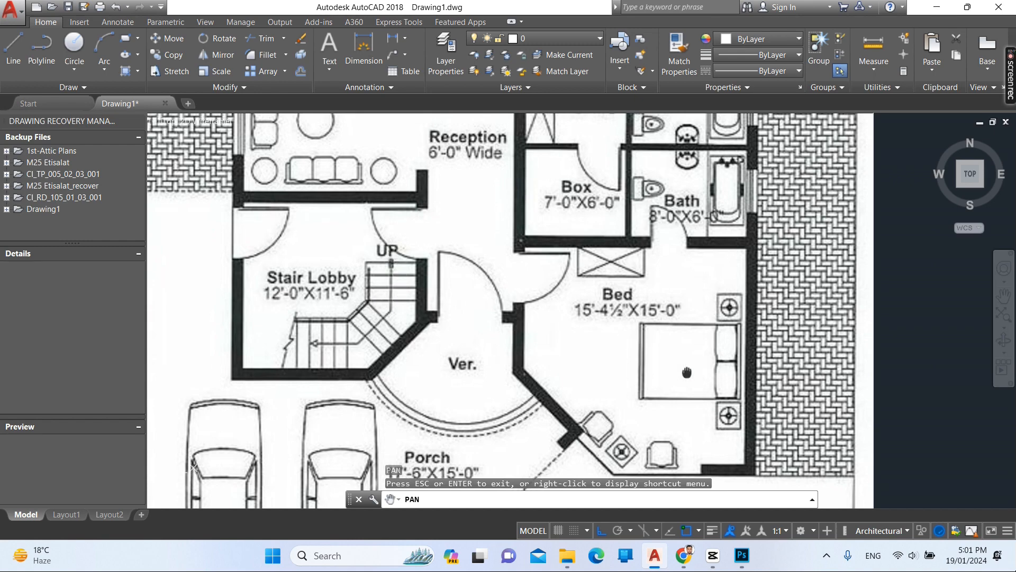
Step: Examine the front bedroom with its attached bath and box room, and the reception passage beside them
drag(718, 366, 534, 308)
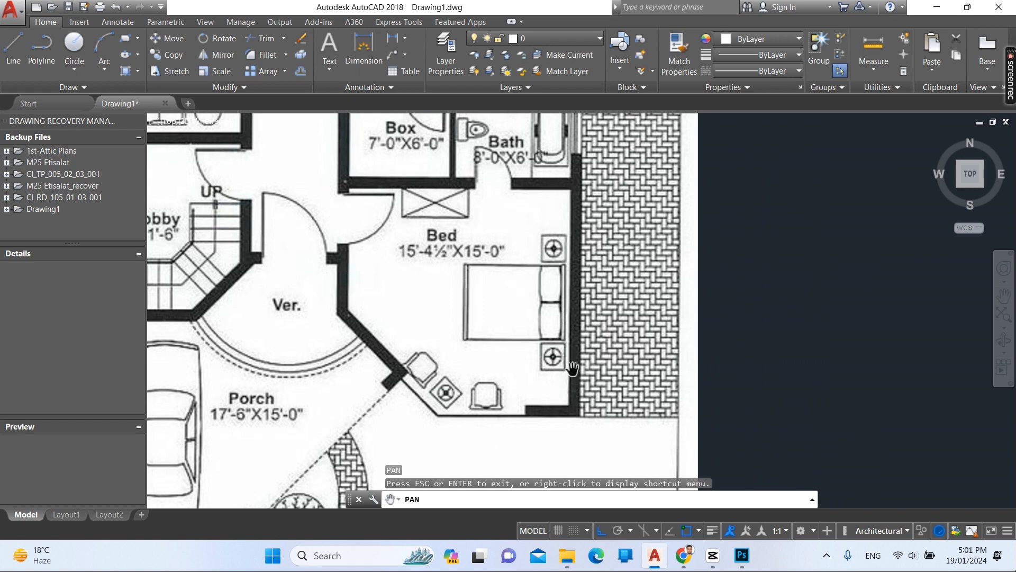
drag(469, 268, 470, 269)
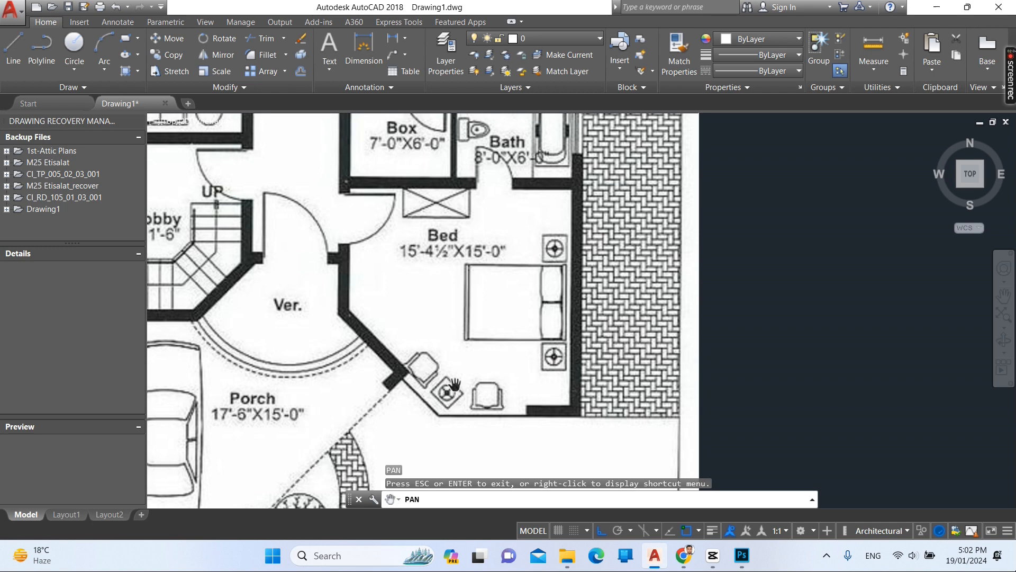
drag(536, 187, 525, 315)
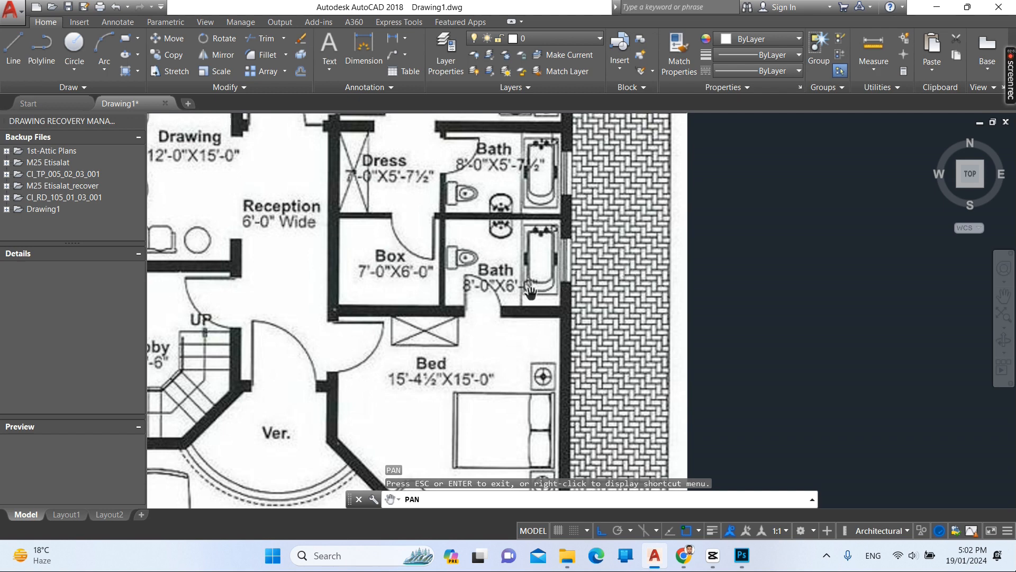
scroll(401, 263, down, 2)
drag(329, 231, 334, 257)
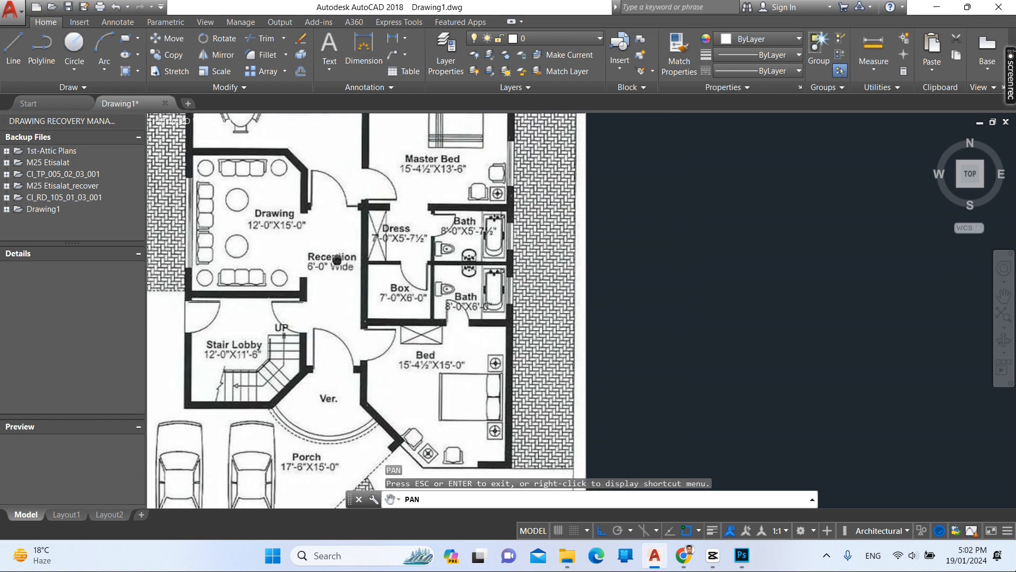
scroll(321, 269, up, 2)
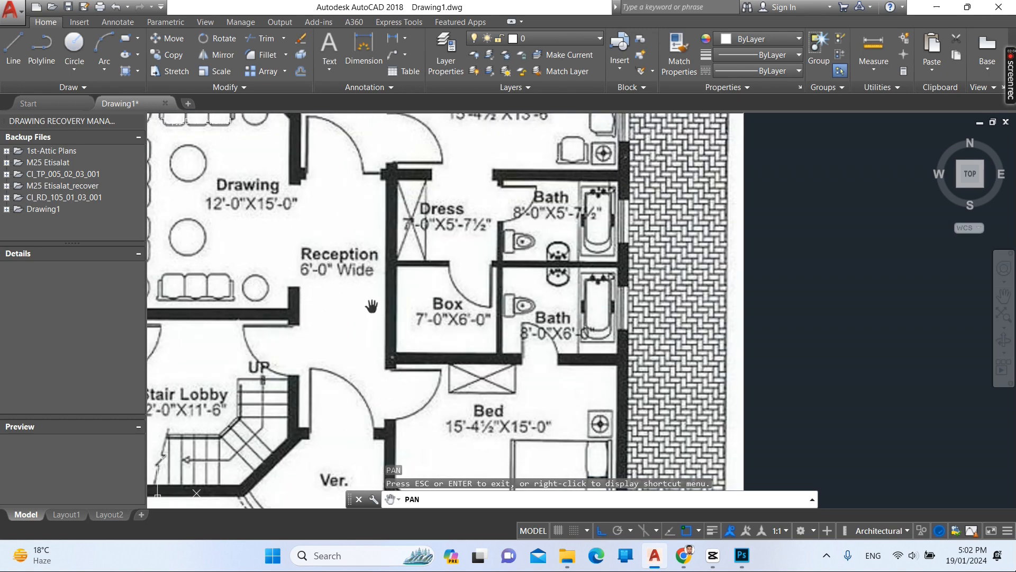
Step: Examine the drawing room, its side windows and its opening to the reception passage on the ground floor plan
drag(311, 314, 367, 385)
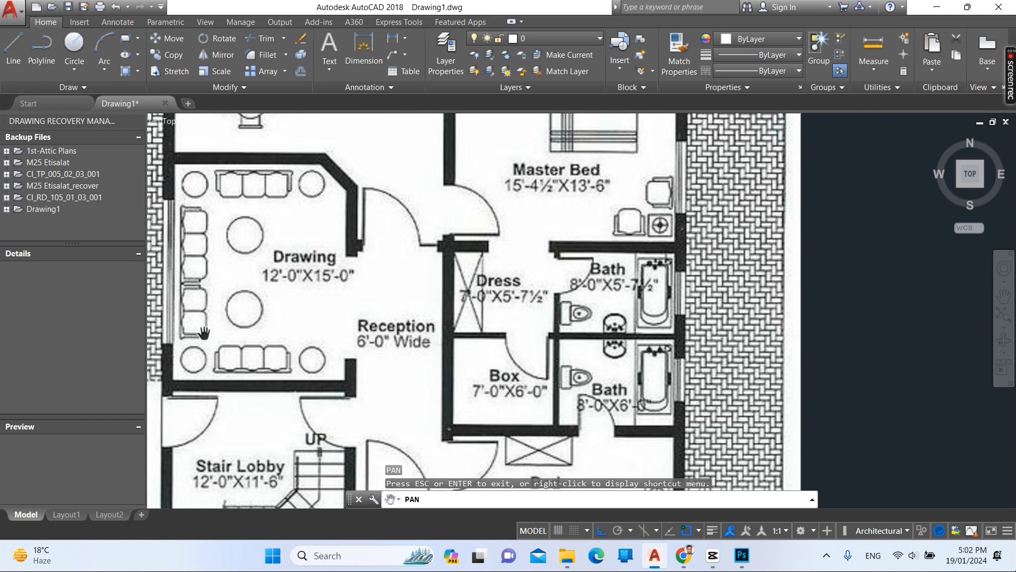
drag(205, 254, 382, 239)
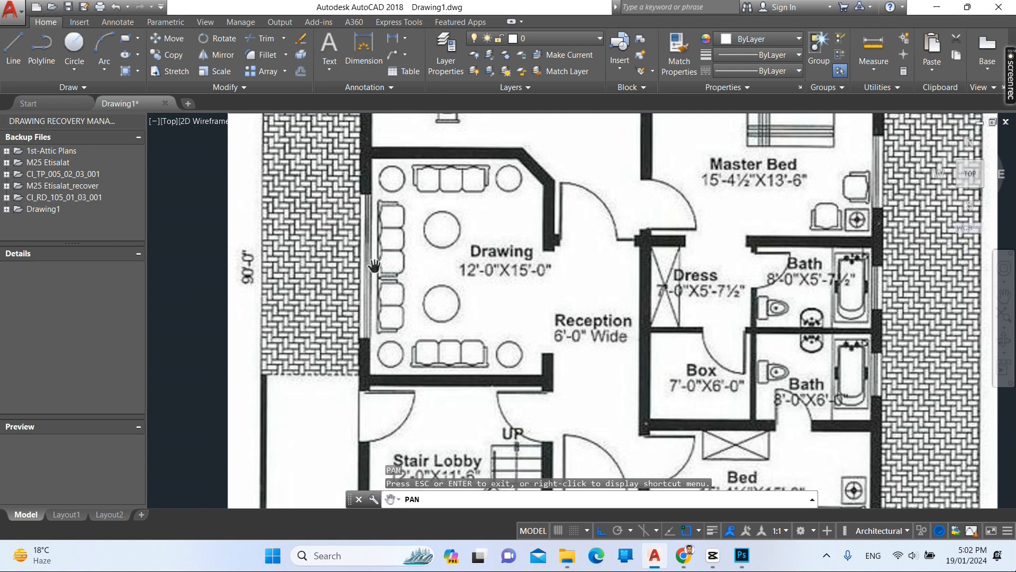
scroll(547, 284, down, 2)
drag(548, 284, 397, 348)
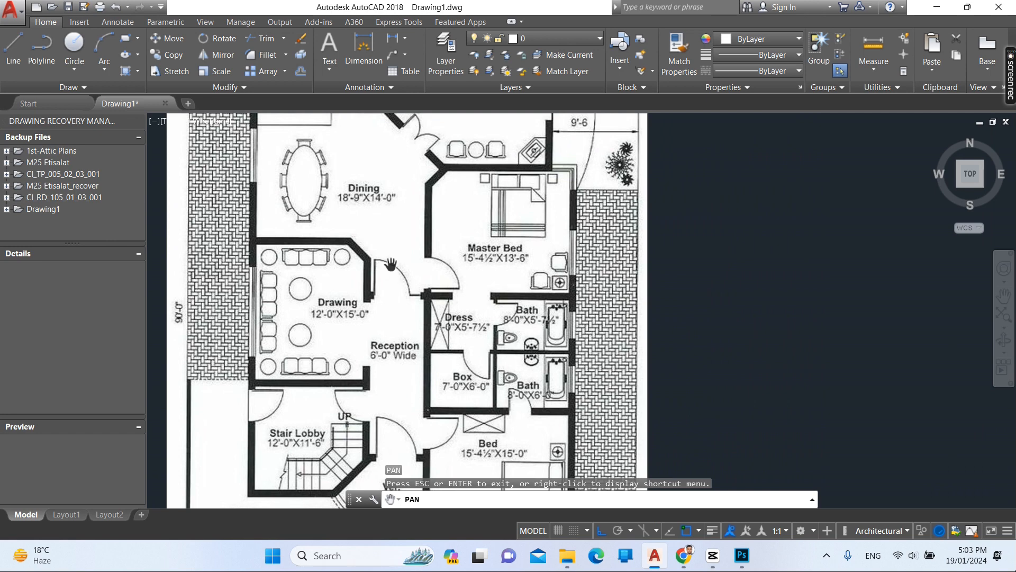
Step: Examine the dining room and the doorway linking it to the reception passage
scroll(412, 238, up, 2)
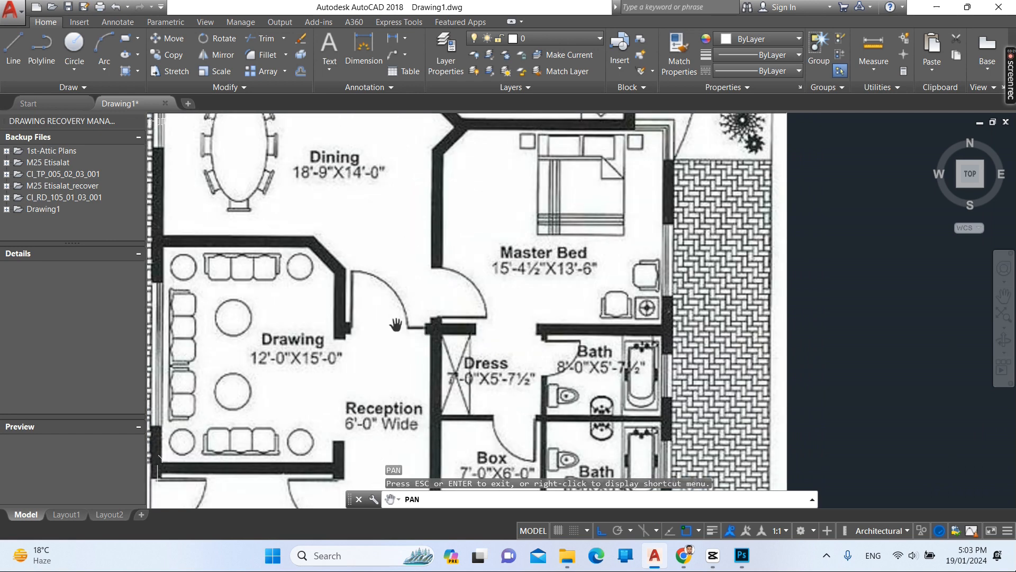
scroll(426, 175, down, 2)
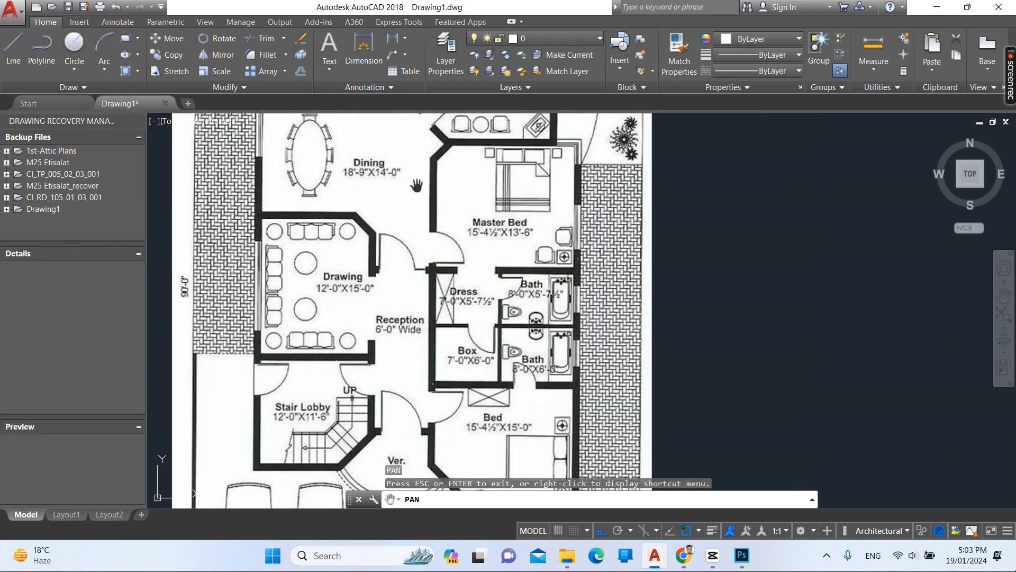
drag(402, 158, 412, 226)
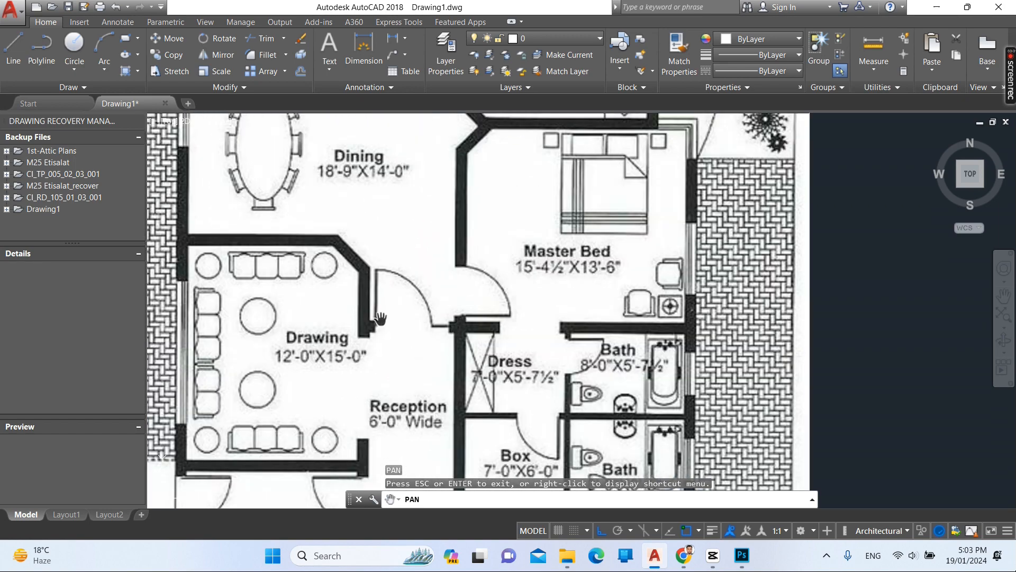
mouse_move(426, 212)
mouse_down()
mouse_move(403, 207)
mouse_move(428, 262)
mouse_up()
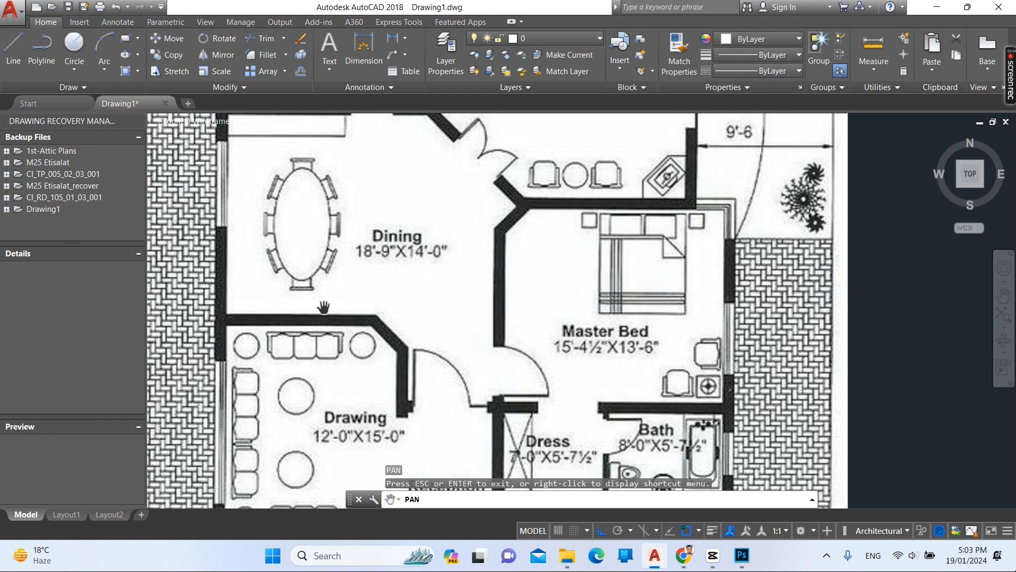
Step: Examine the master bedroom with its dressing room, attached bath and box room
drag(619, 358, 563, 358)
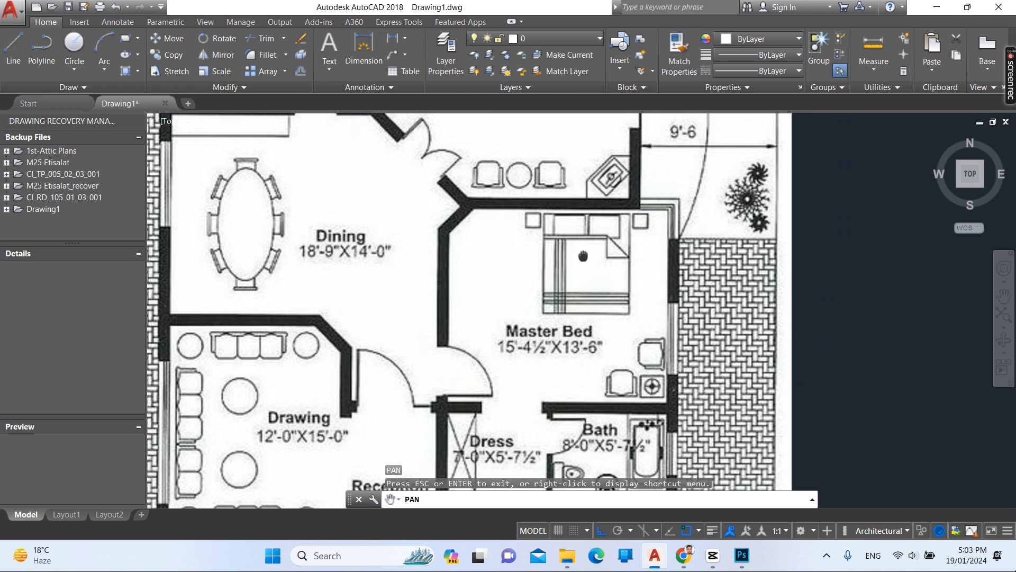
drag(582, 257, 578, 257)
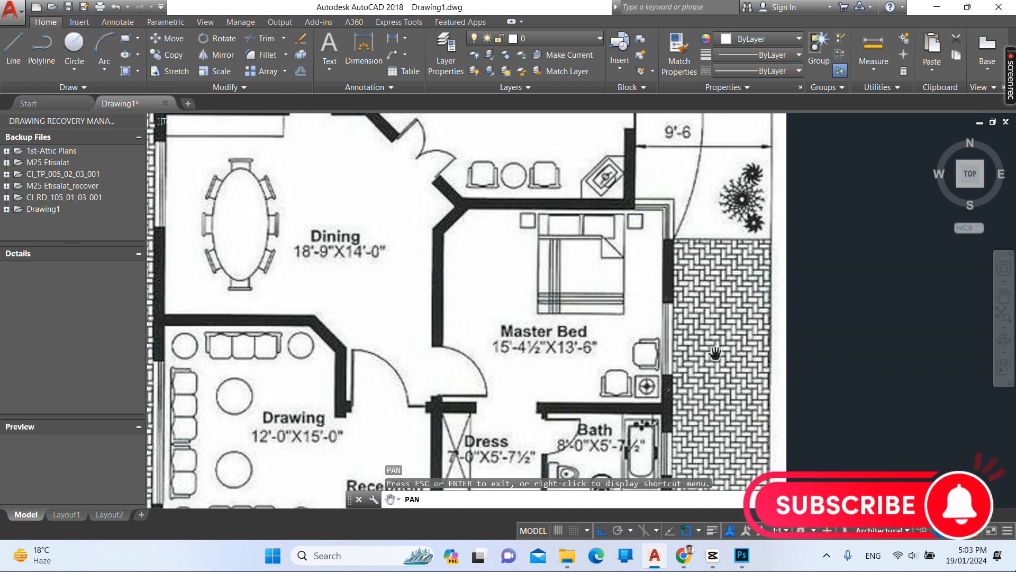
drag(648, 380, 644, 302)
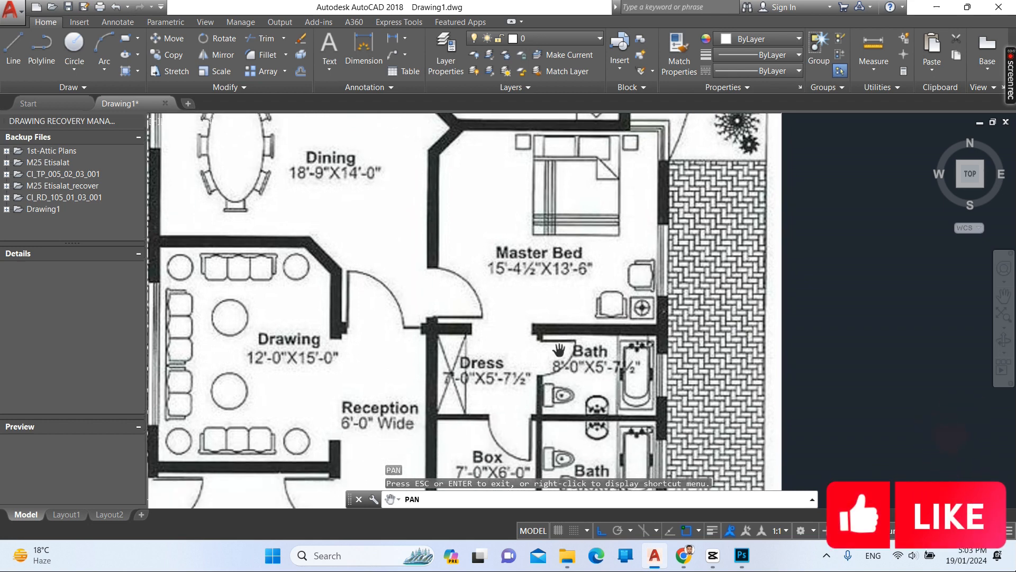
drag(480, 374, 477, 280)
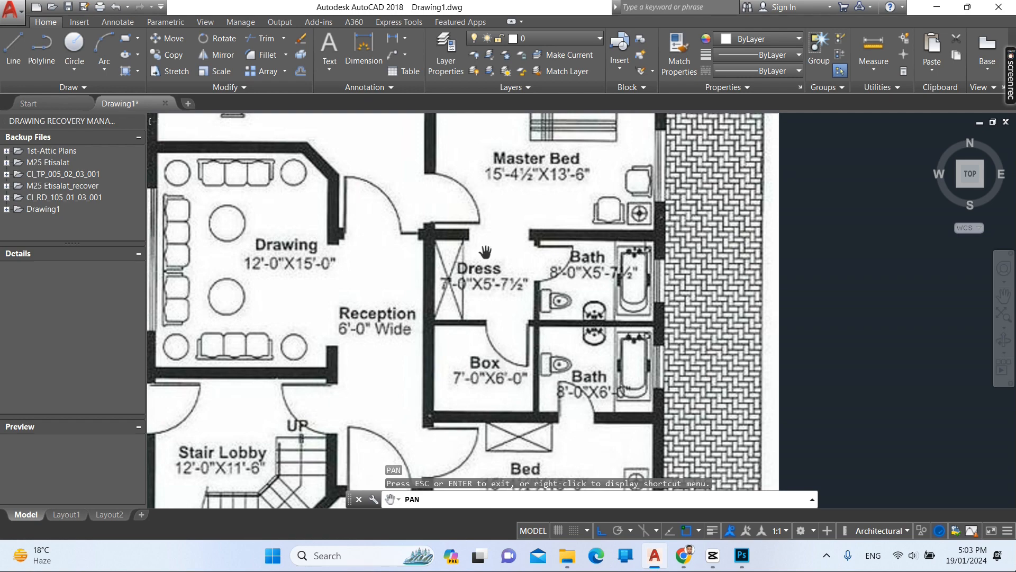
Step: Examine the kitchen, its door from the dining room and the paved area behind it
drag(485, 251, 495, 385)
drag(486, 270, 517, 417)
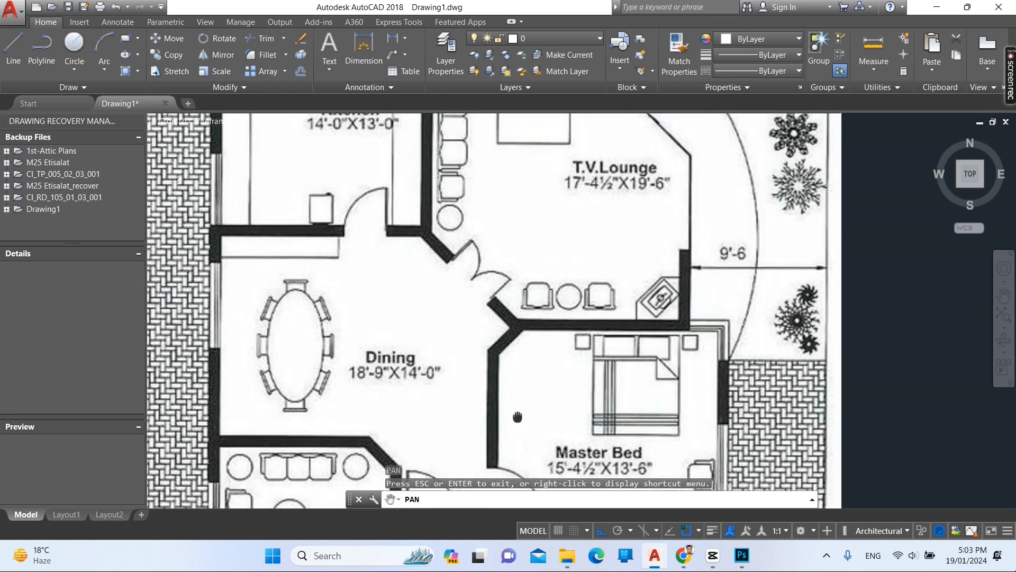
drag(449, 265, 495, 330)
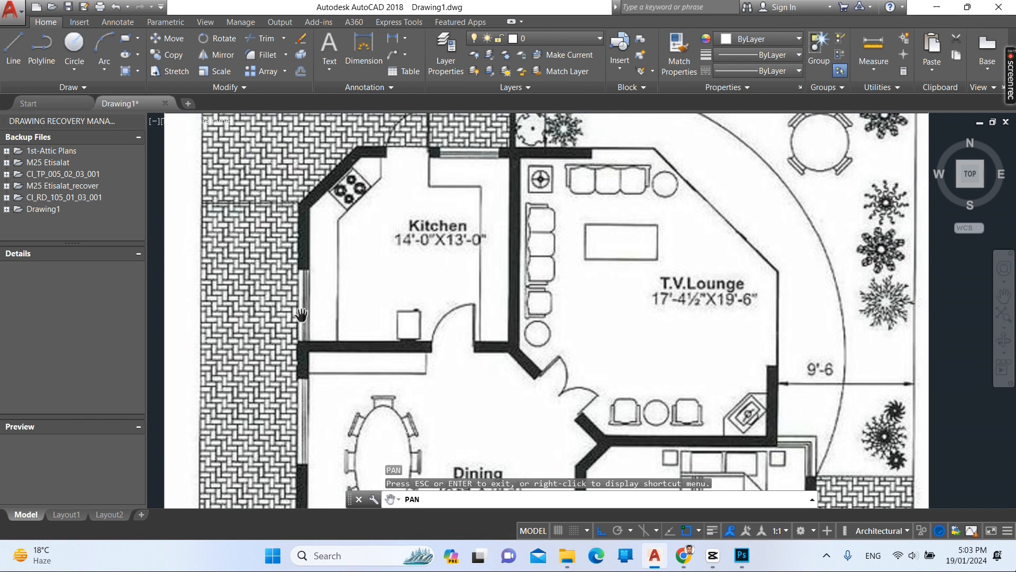
drag(301, 346, 296, 424)
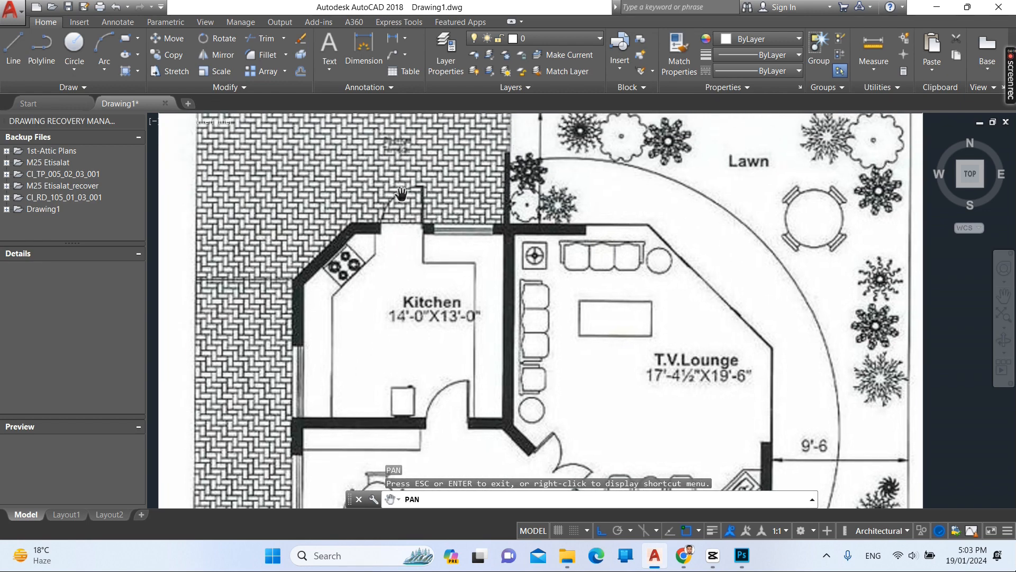
drag(486, 155, 491, 207)
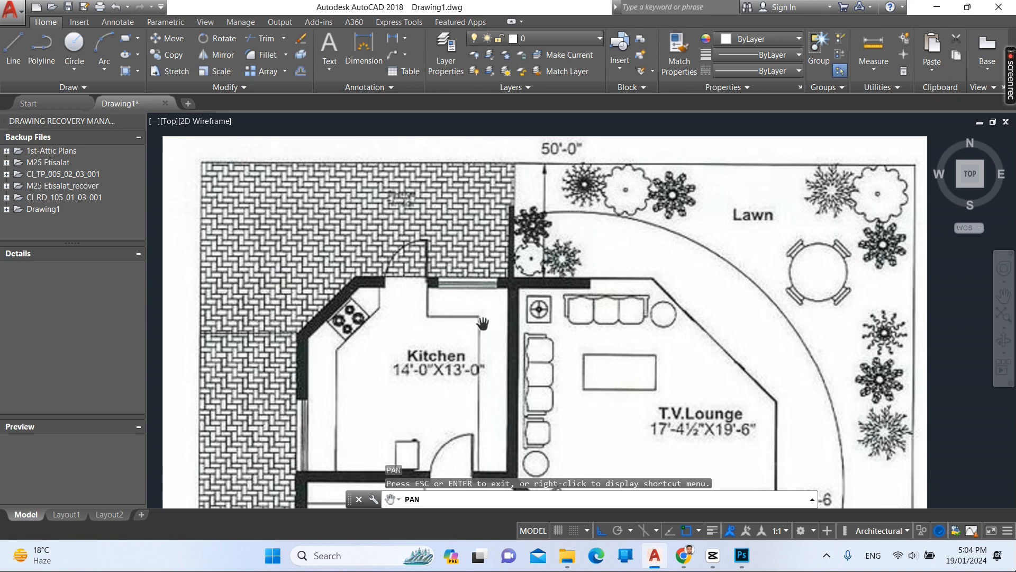
drag(480, 323, 474, 315)
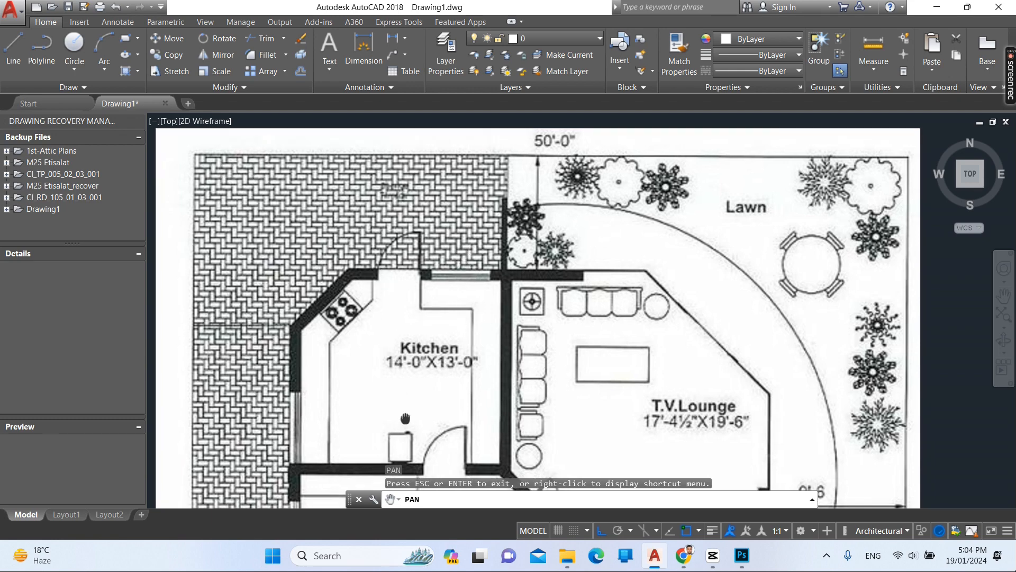
Step: Examine the T.V. lounge, its angled double door and the glazed walls facing the lawn
drag(404, 418, 293, 359)
drag(479, 423, 429, 354)
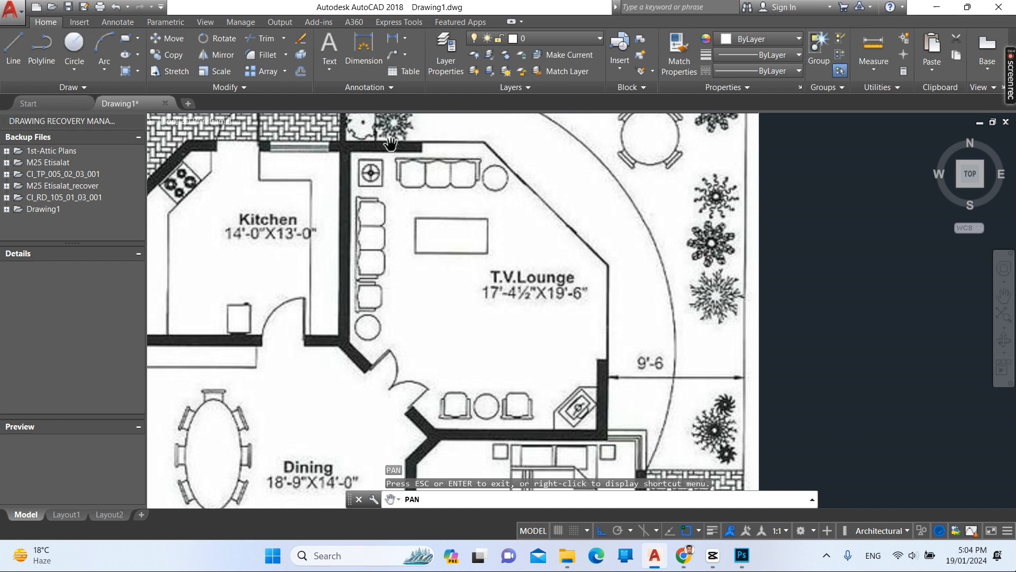
drag(403, 157, 343, 302)
drag(522, 392, 505, 347)
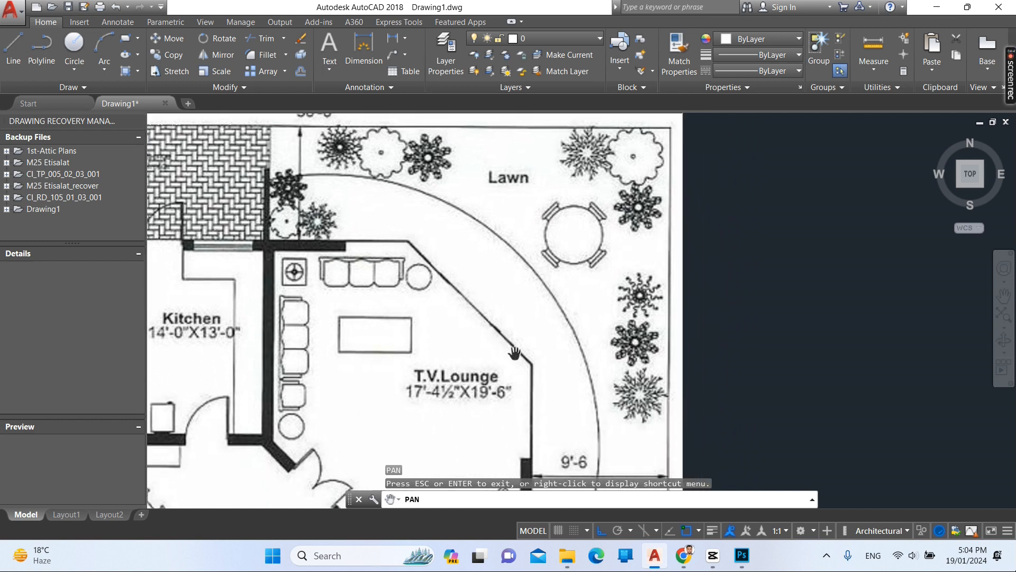
drag(541, 378, 529, 328)
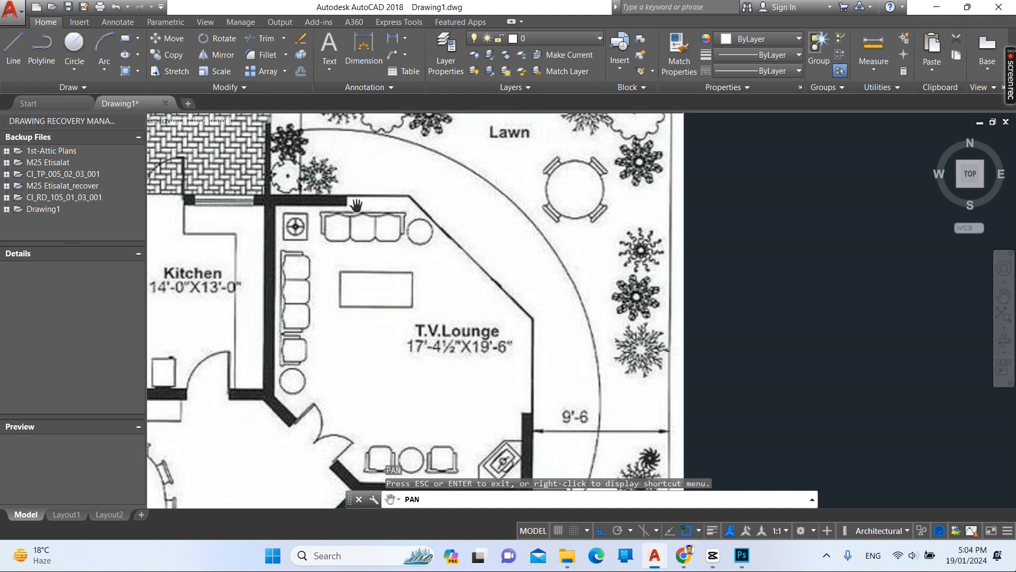
drag(398, 199, 398, 198)
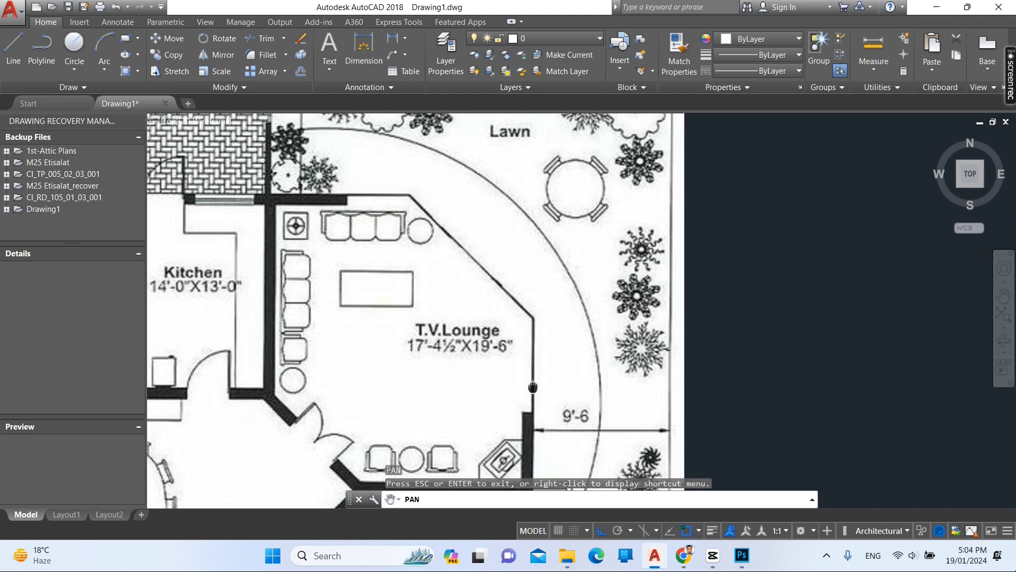
drag(524, 412, 527, 370)
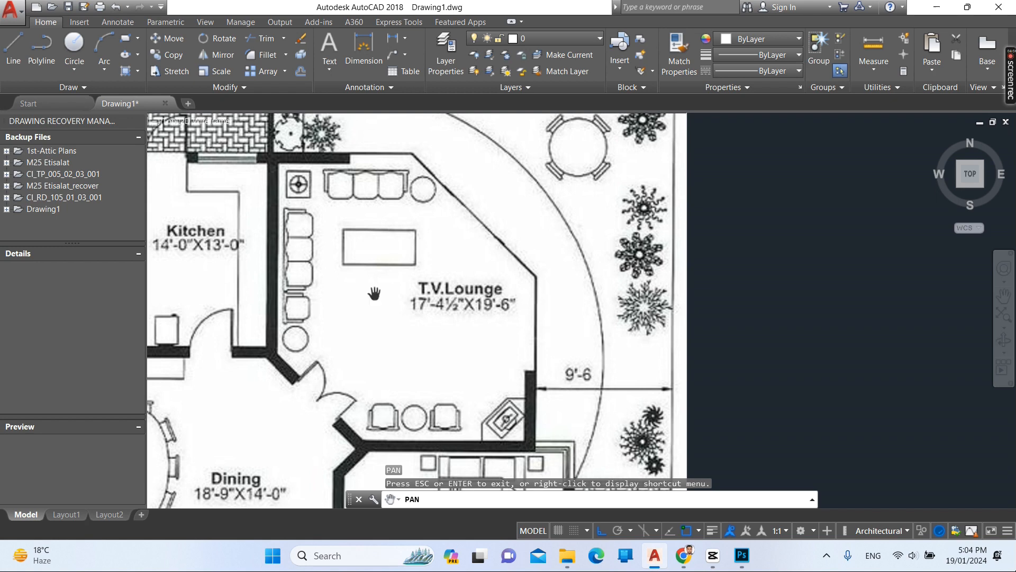
Step: Examine the rear lawn with its planting, seating and curved path around the T.V. lounge
scroll(477, 194, down, 3)
drag(496, 192, 487, 292)
scroll(521, 259, up, 2)
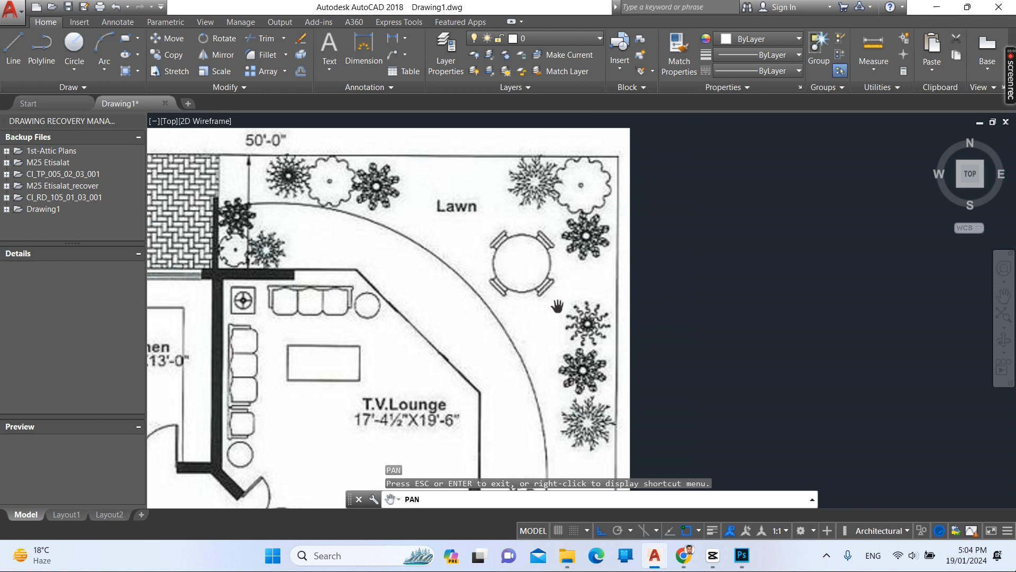
drag(557, 306, 533, 265)
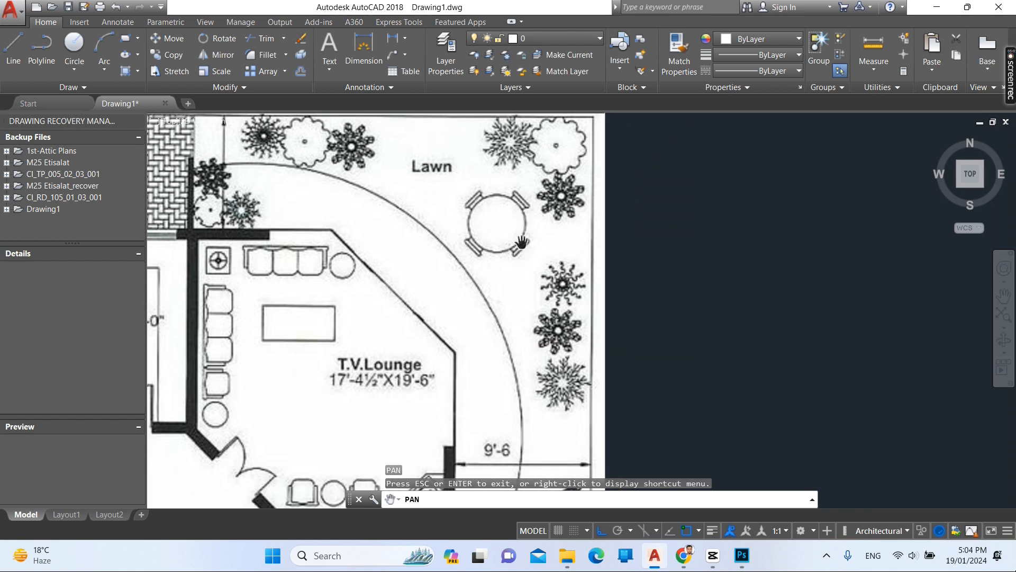
drag(562, 260, 570, 288)
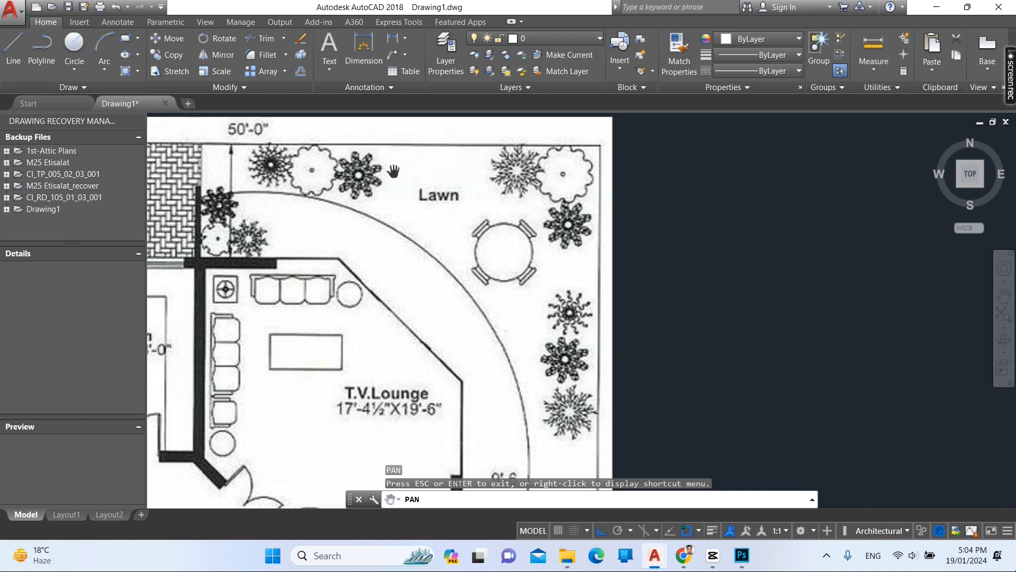
scroll(404, 190, down, 2)
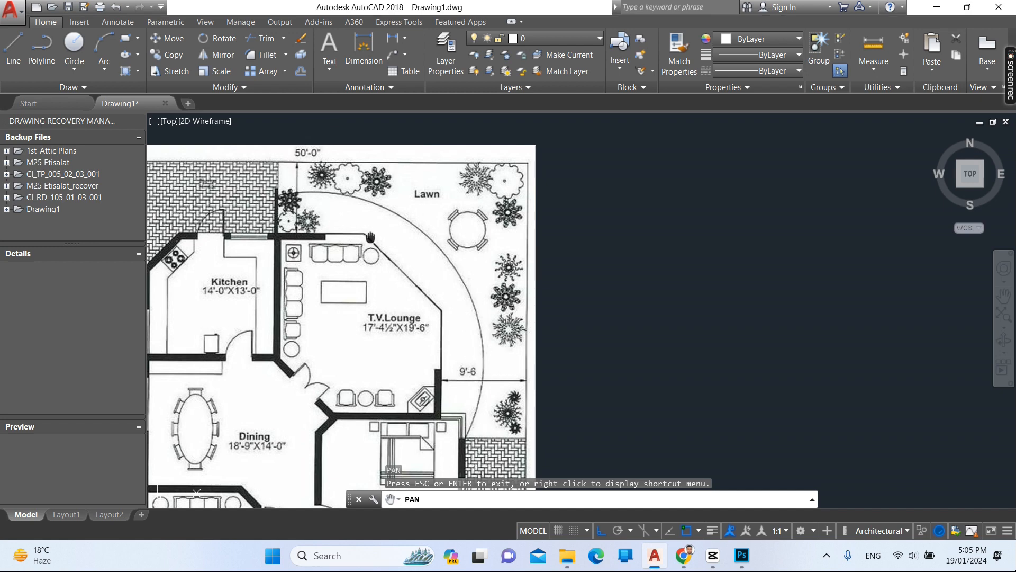
Step: Bring the whole ground floor plan into view for an overall look and leave the Pan command
drag(370, 237, 525, 227)
scroll(521, 246, down, 4)
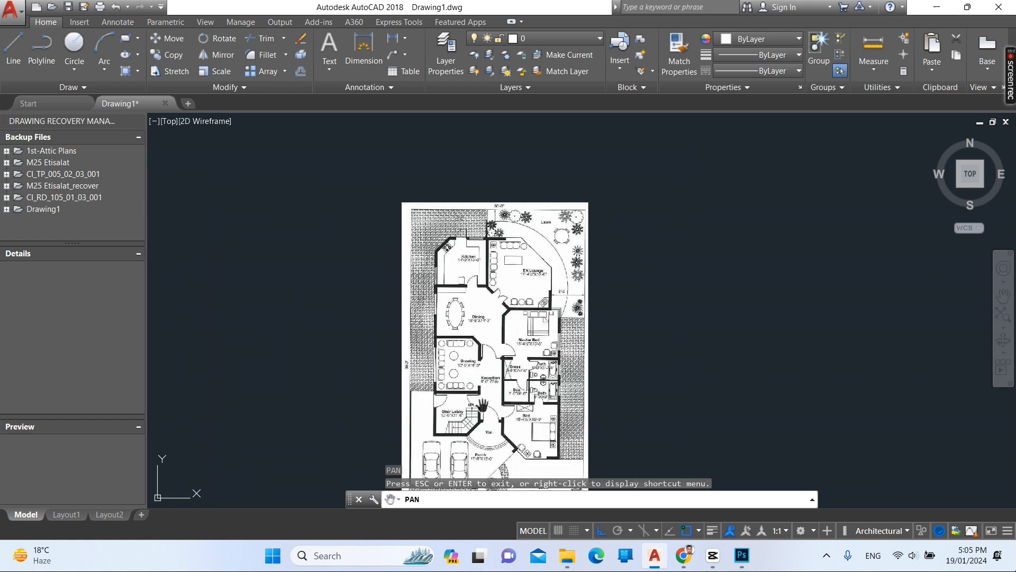
drag(501, 411, 477, 338)
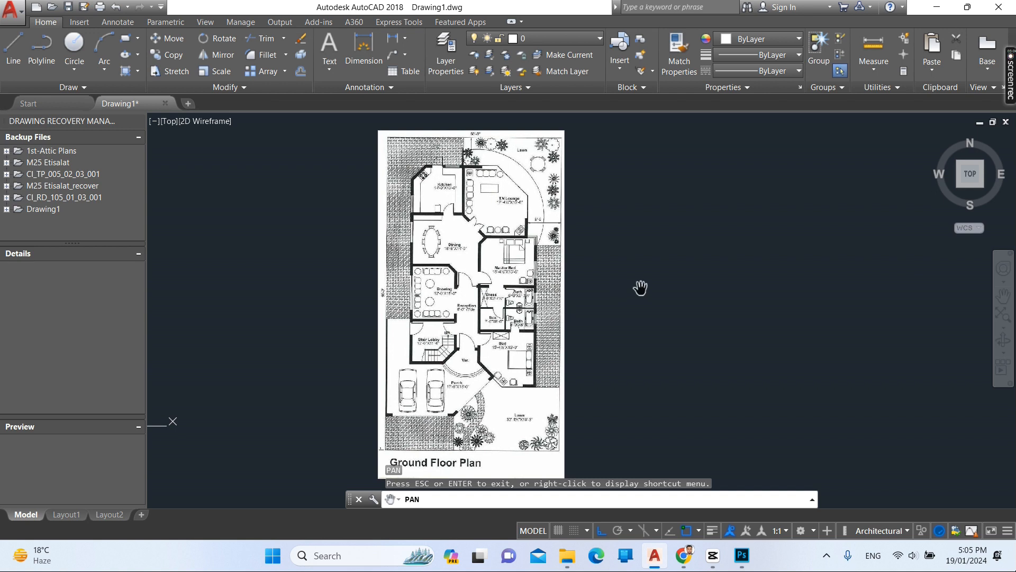
key(Escape)
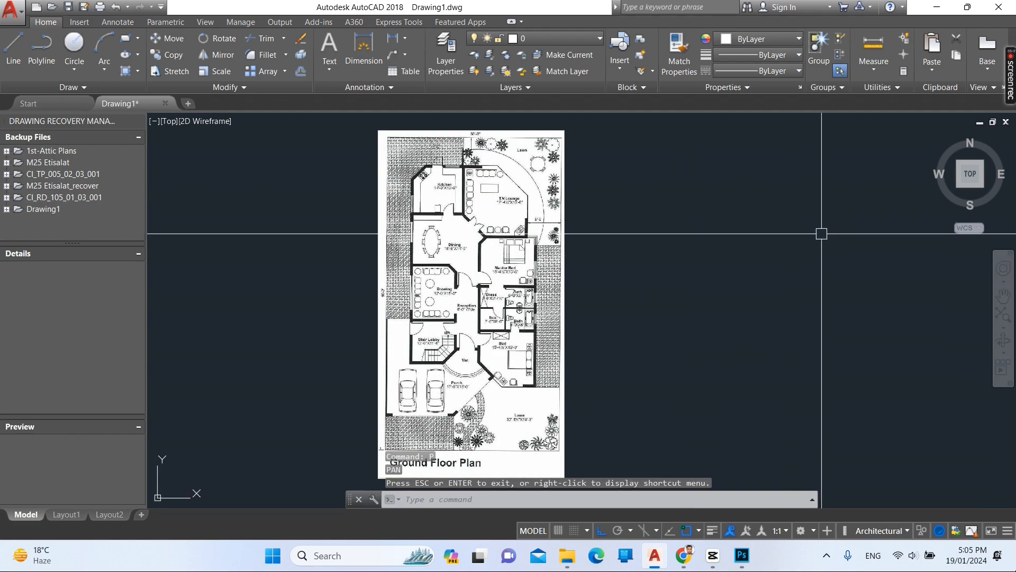